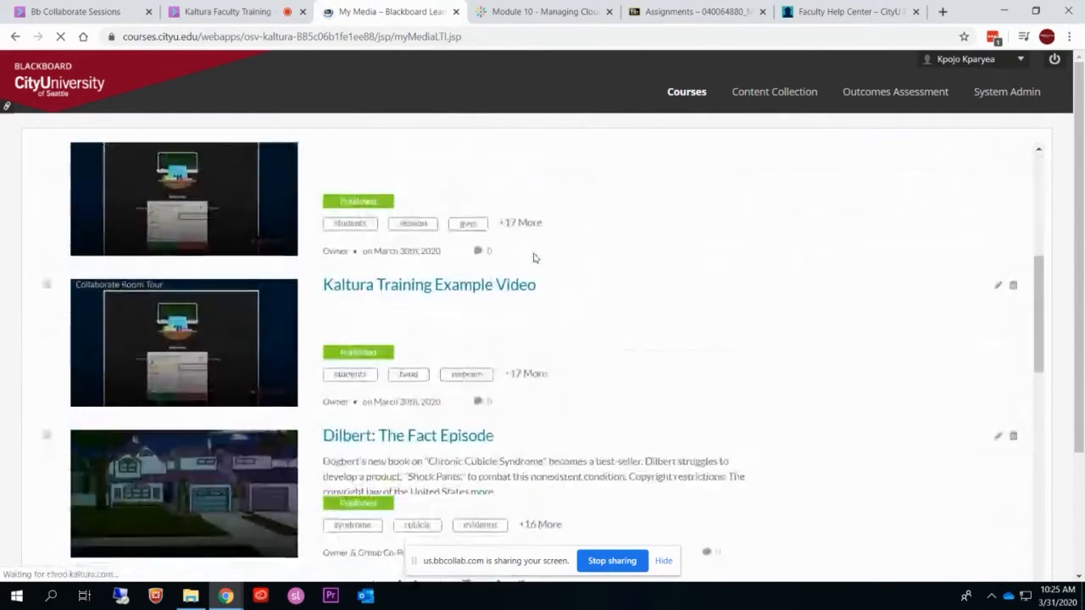
# Add new Kaltura Personal Capture media from My Media and allow the Kaltura Capture desktop recorder to open.
pyautogui.scroll(4, 703, 322)
pyautogui.scroll(7, 703, 322)
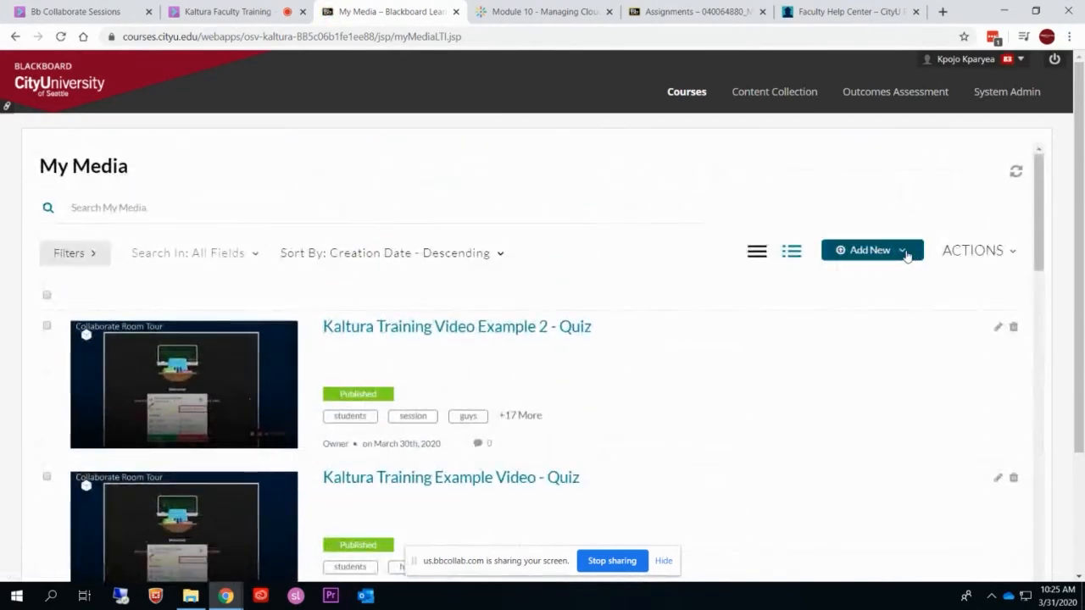
pyautogui.click(905, 251)
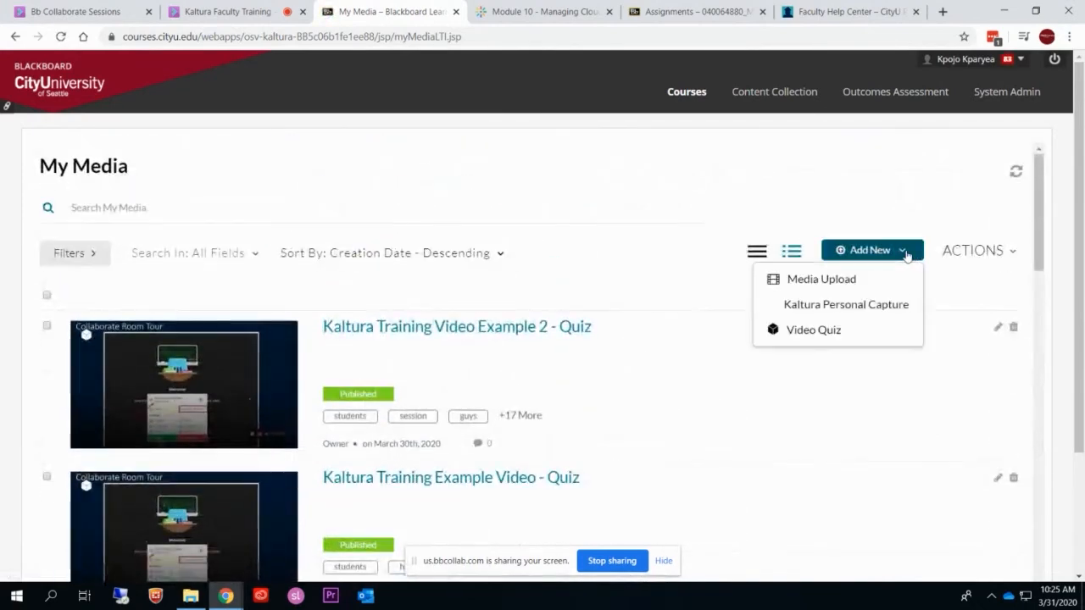
pyautogui.click(863, 307)
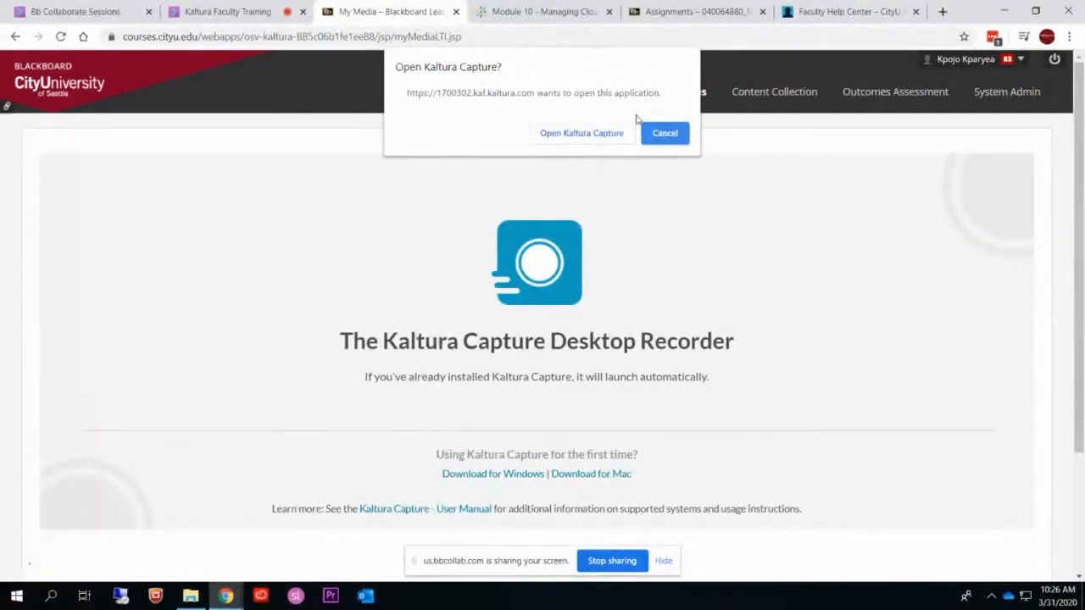
pyautogui.click(609, 135)
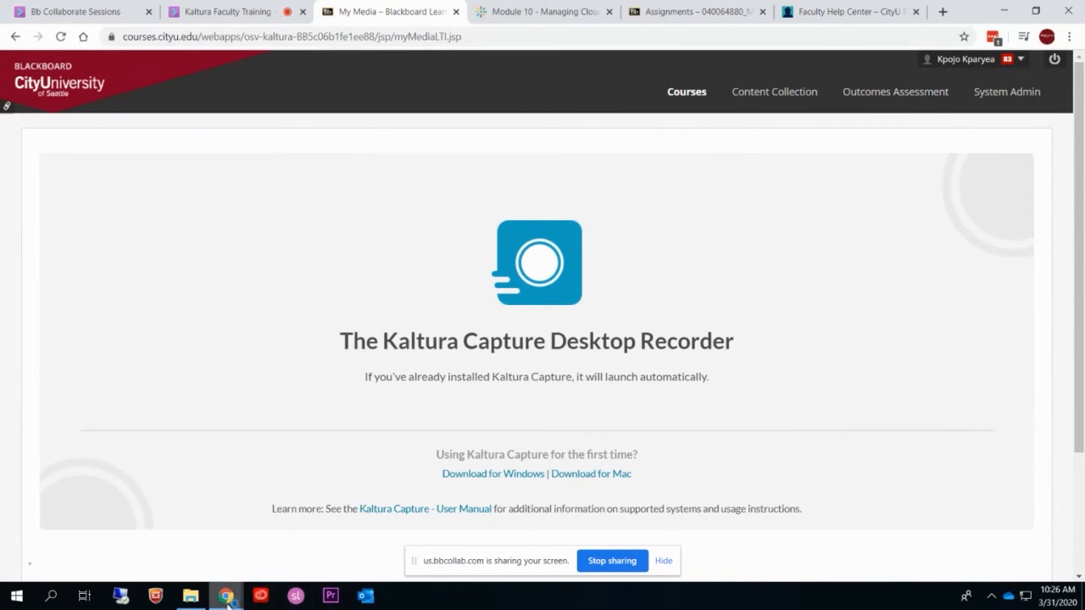
# Return to the My Media list and turn off both screen and camera recording in Kaltura Capture.
pyautogui.click(683, 100)
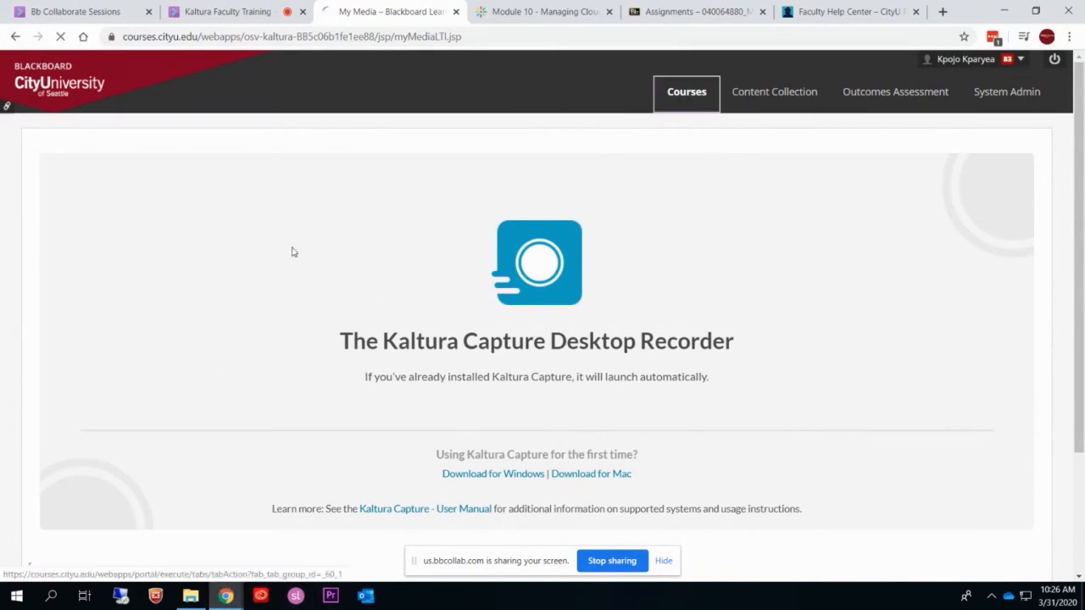
pyautogui.click(71, 211)
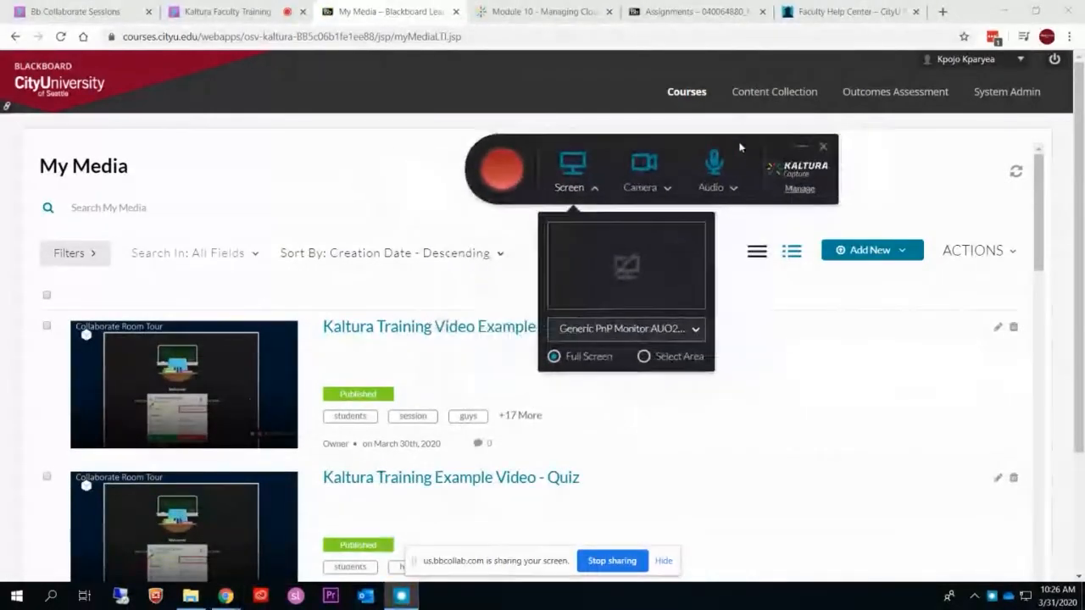
pyautogui.click(576, 167)
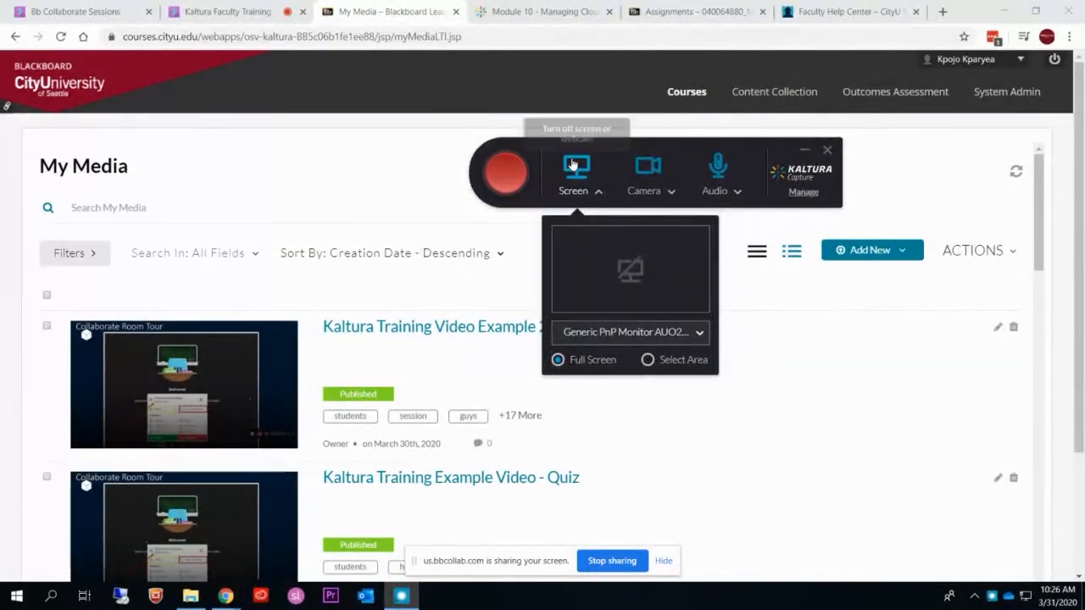
pyautogui.click(671, 192)
pyautogui.click(649, 167)
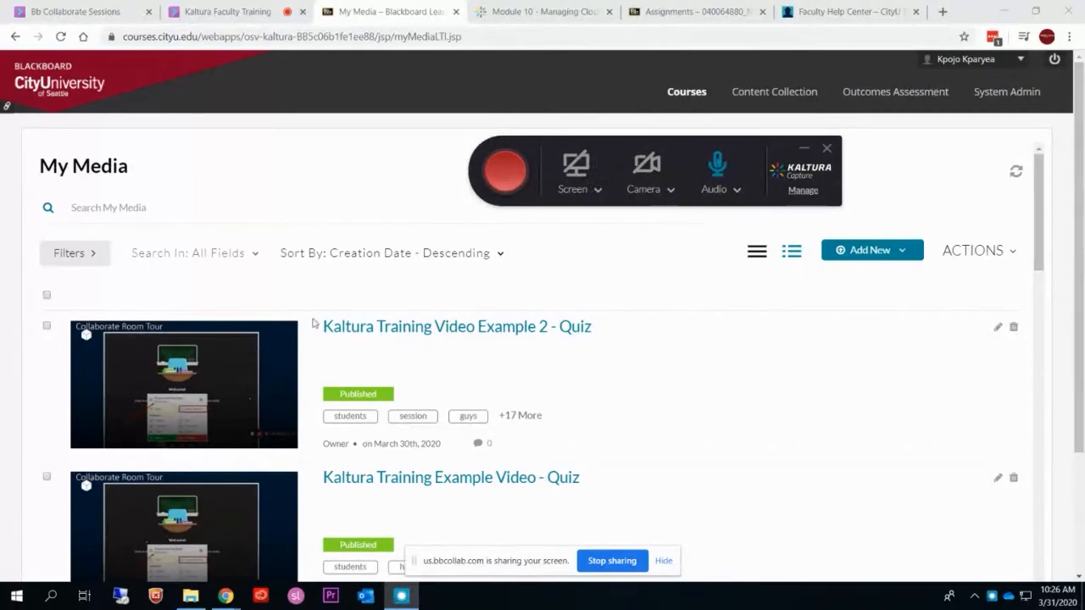
# Close the Kaltura Capture recorder and open the Kaltura Training Example Video from the media list.
pyautogui.scroll(-3, 344, 382)
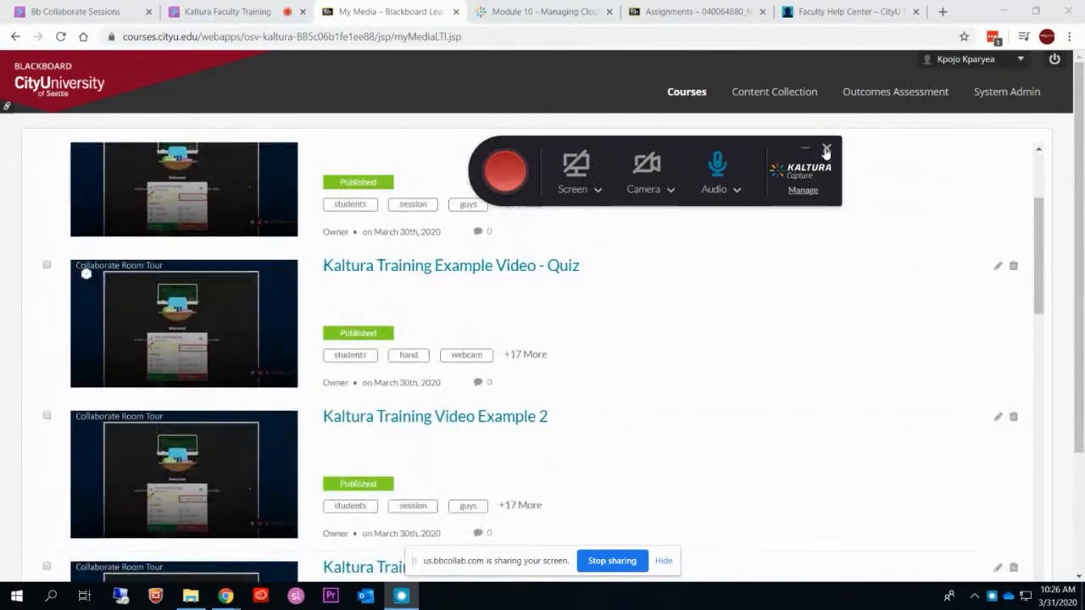
pyautogui.click(827, 150)
pyautogui.scroll(-3, 378, 395)
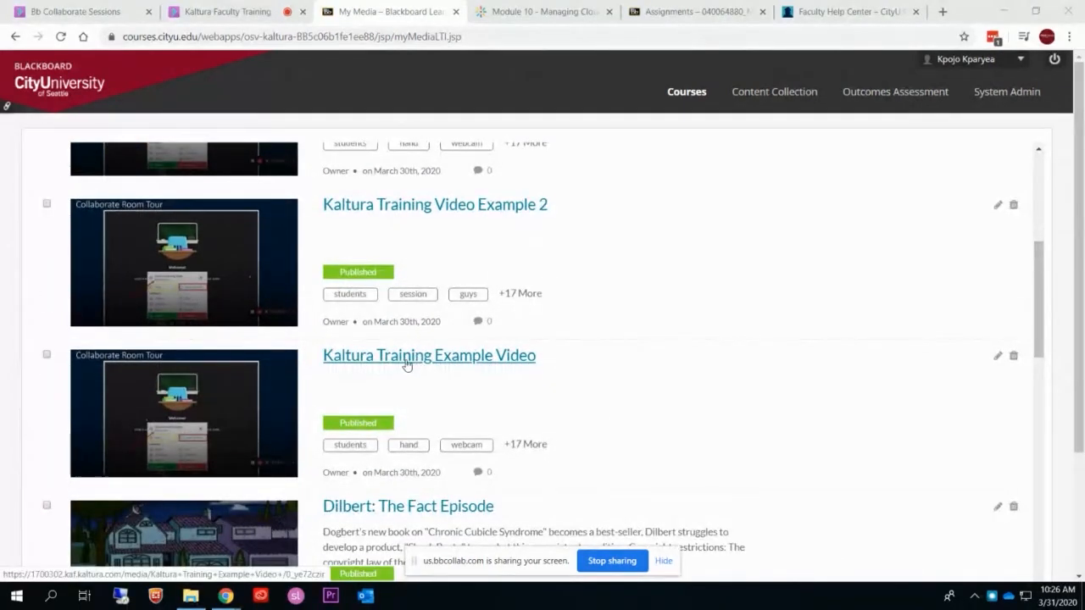
pyautogui.click(441, 360)
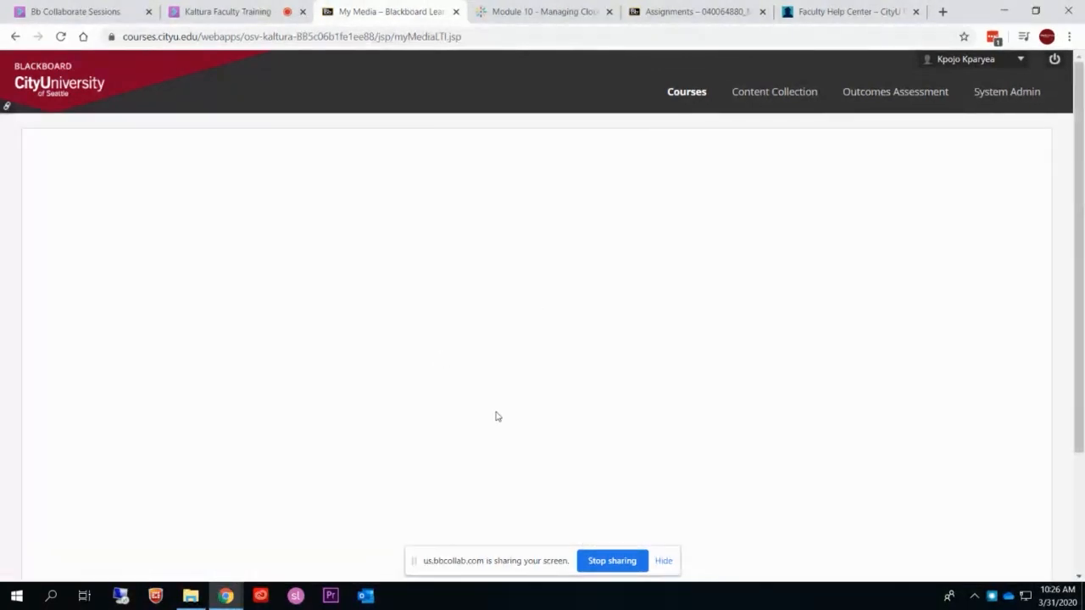
# Pause the video's playback and open its Caption & Enrich requests.
pyautogui.scroll(-4, 635, 347)
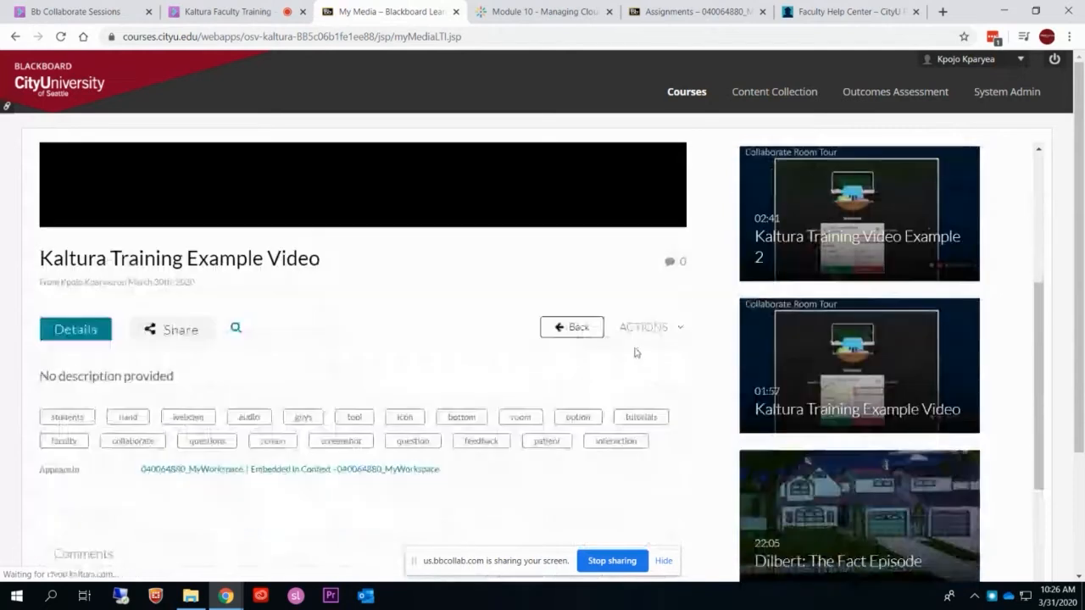
pyautogui.click(683, 330)
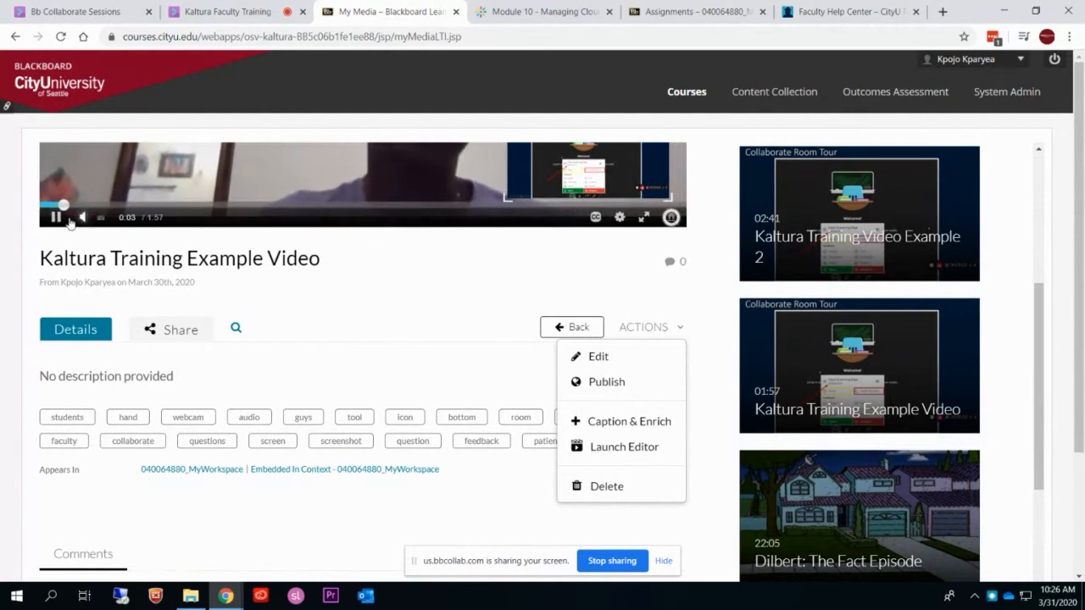
pyautogui.click(71, 222)
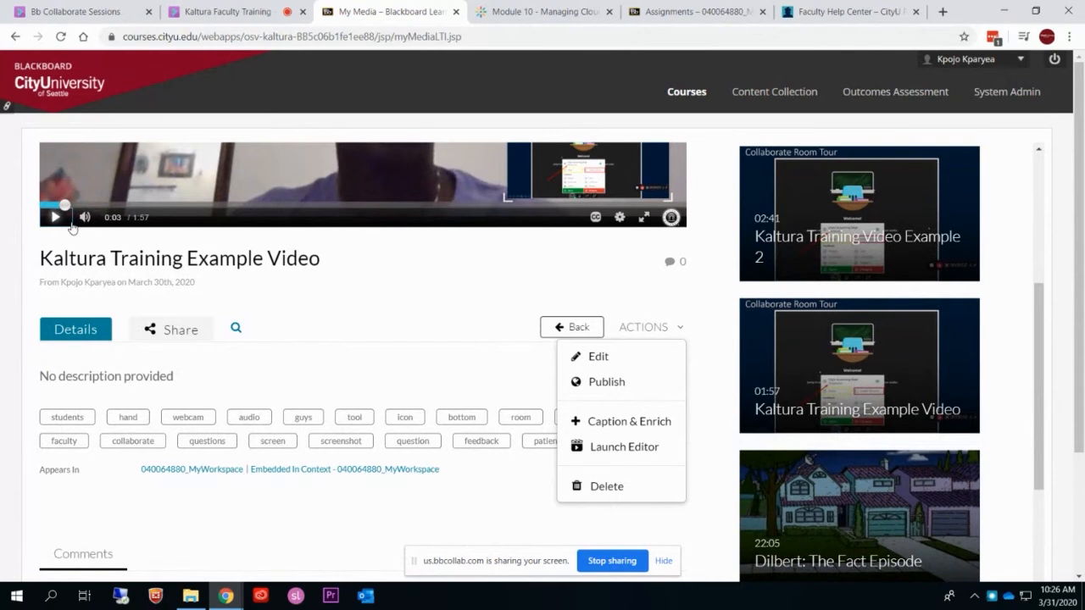
pyautogui.click(606, 383)
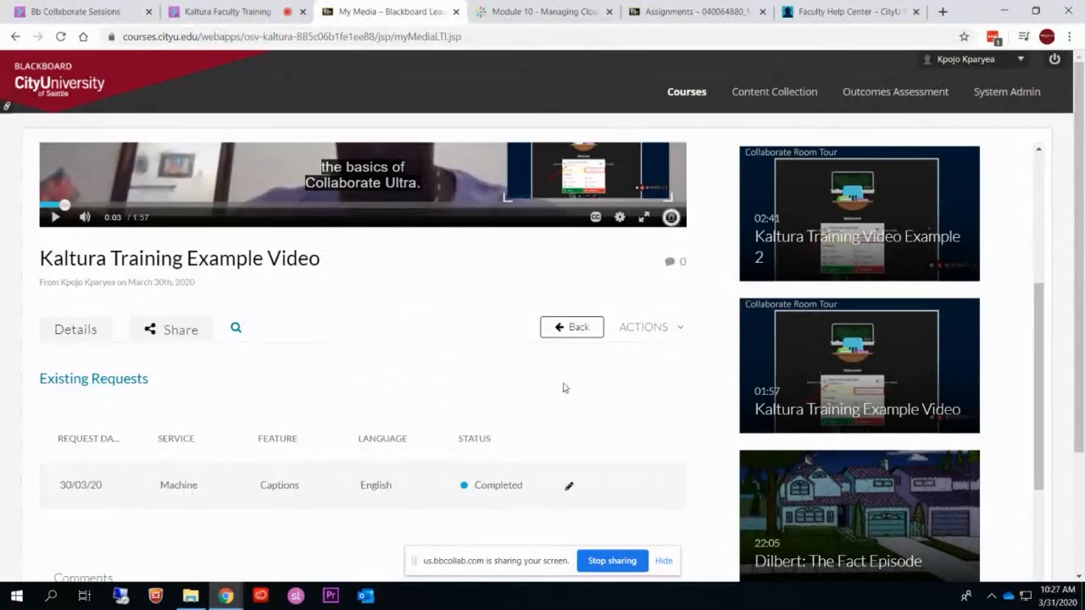
# Expand the machine captions request to examine its details, and reverse the request date sorting.
pyautogui.scroll(-2, 568, 386)
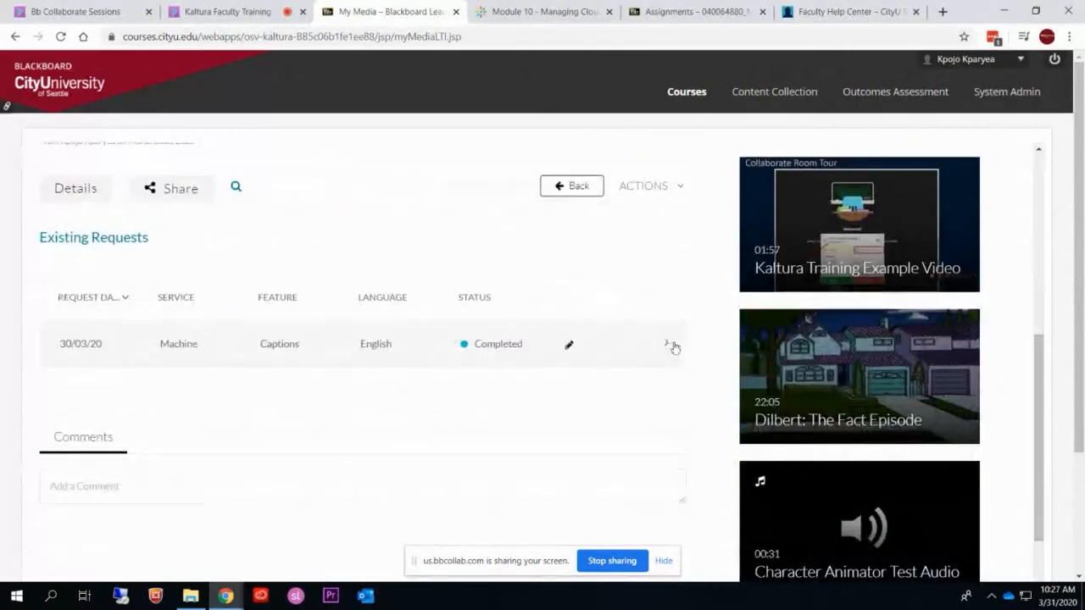
pyautogui.click(670, 345)
pyautogui.scroll(-2, 106, 356)
pyautogui.scroll(2, 109, 354)
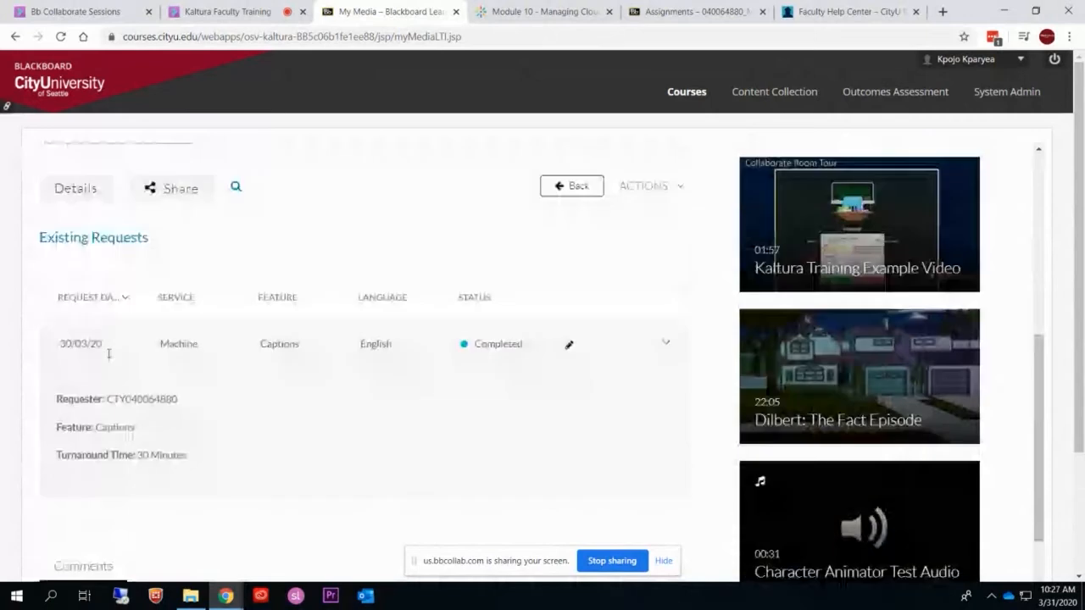
pyautogui.click(125, 301)
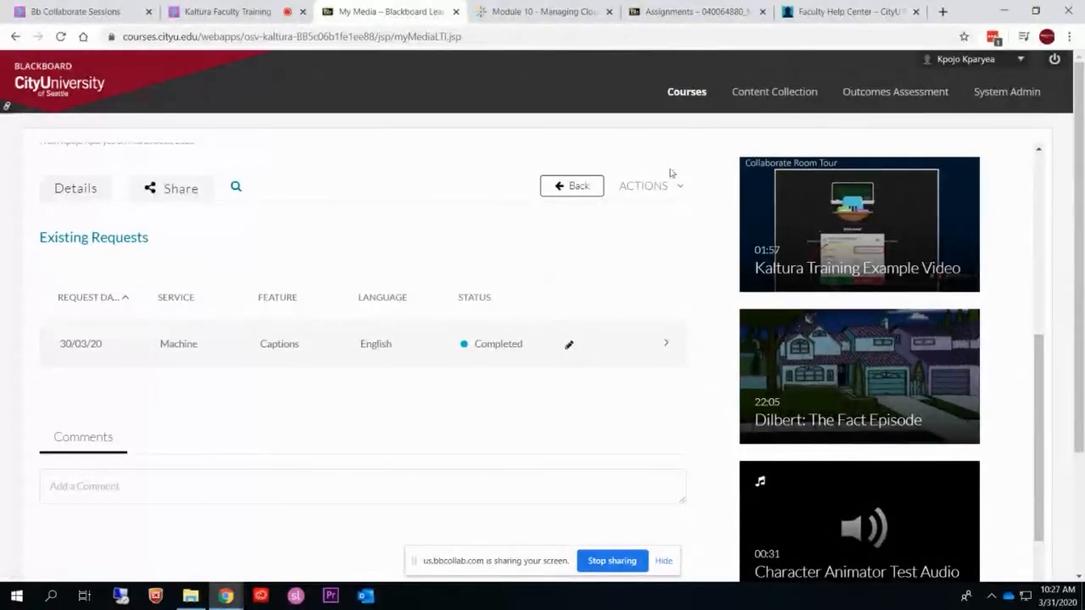
# Try to open the editing page of the Kaltura Training Example Video, and reload the My Media page.
pyautogui.click(628, 223)
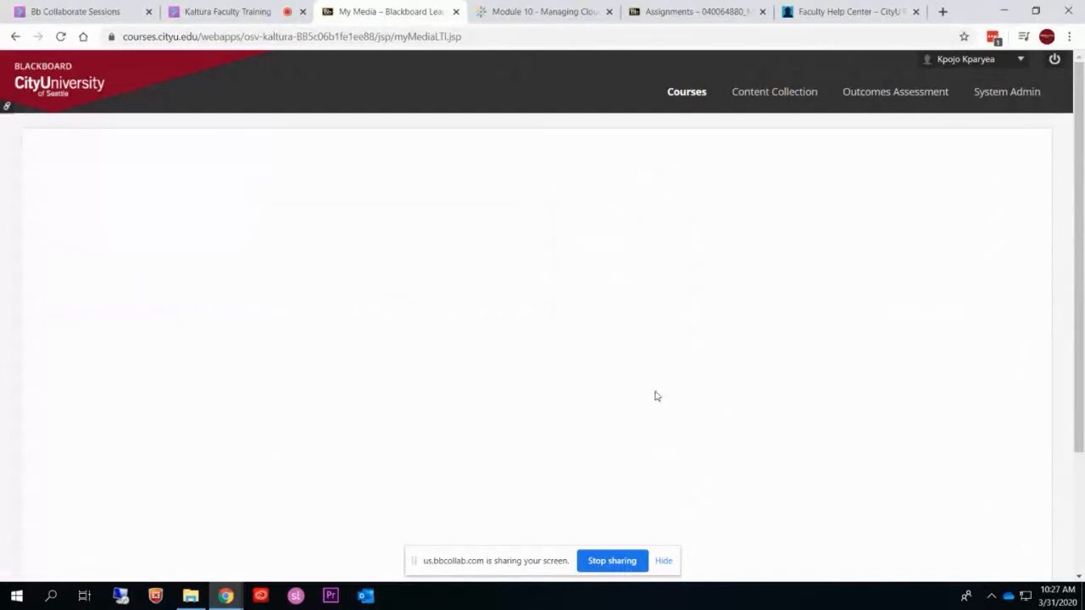
pyautogui.scroll(-1, 653, 314)
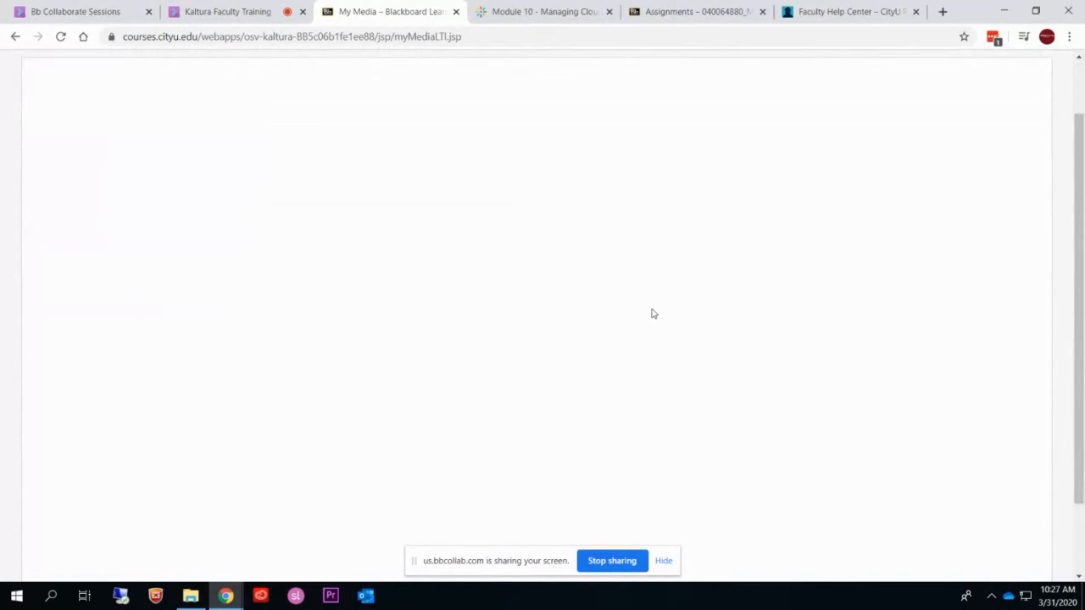
pyautogui.scroll(1, 748, 293)
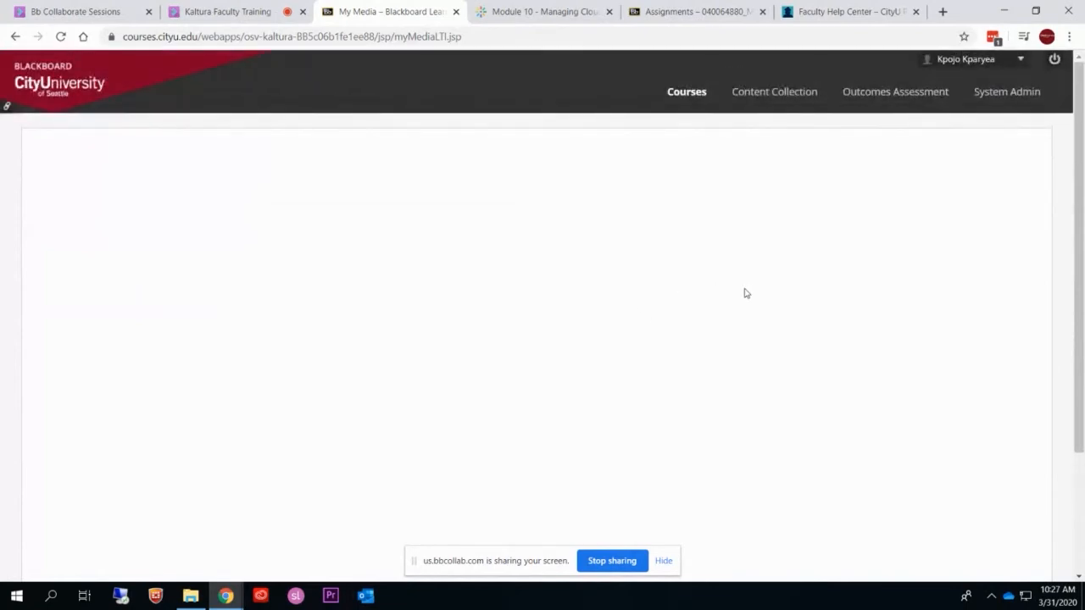
pyautogui.click(61, 40)
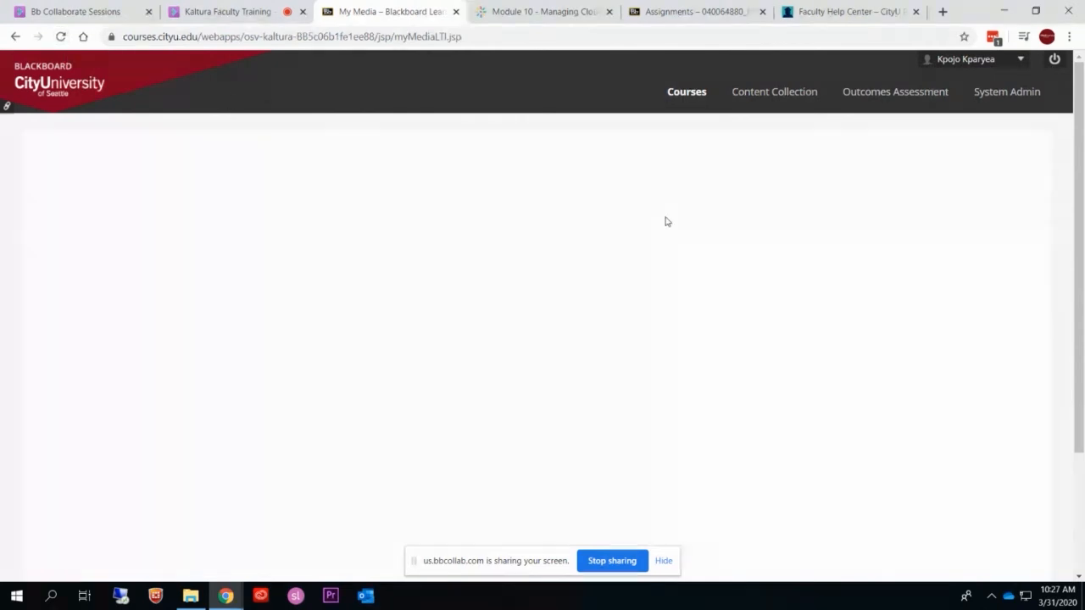
# Open Kaltura Training Video Example 2 from the media list and try to open its editing page.
pyautogui.scroll(-2, 749, 303)
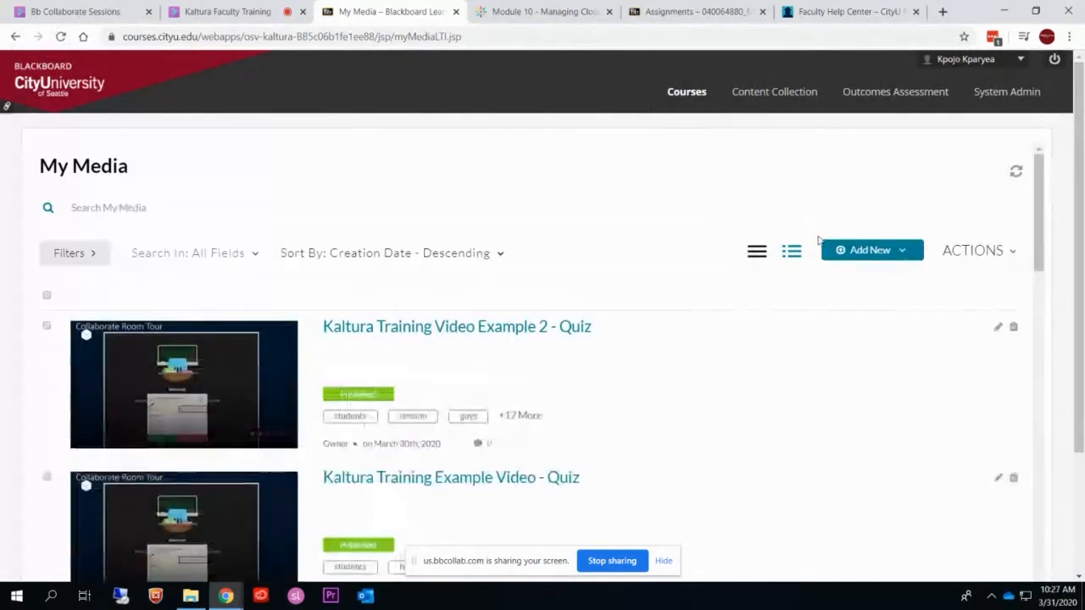
pyautogui.scroll(-3, 598, 384)
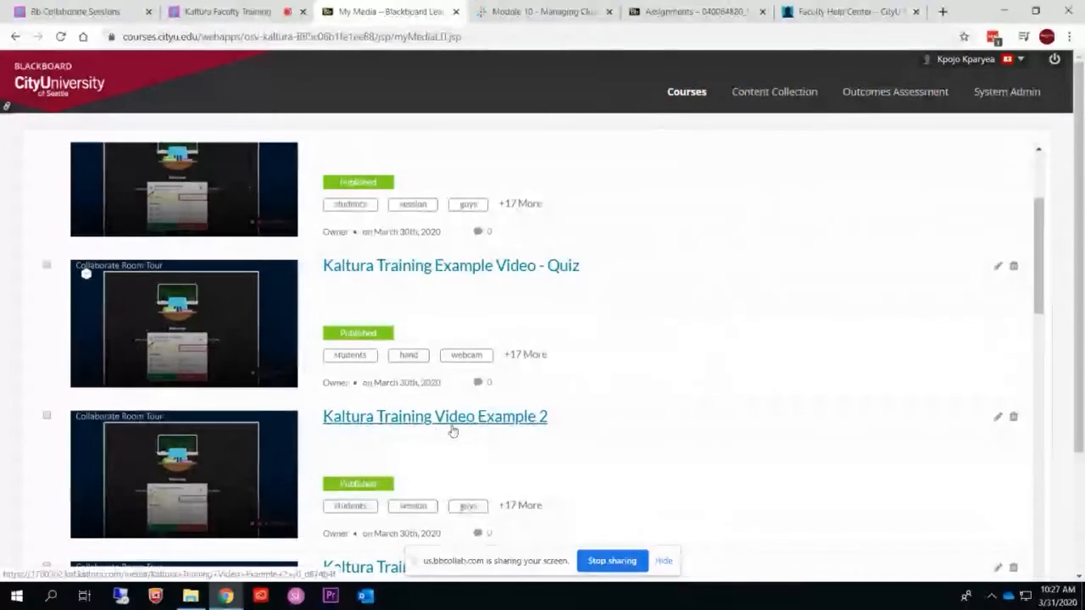
pyautogui.click(477, 345)
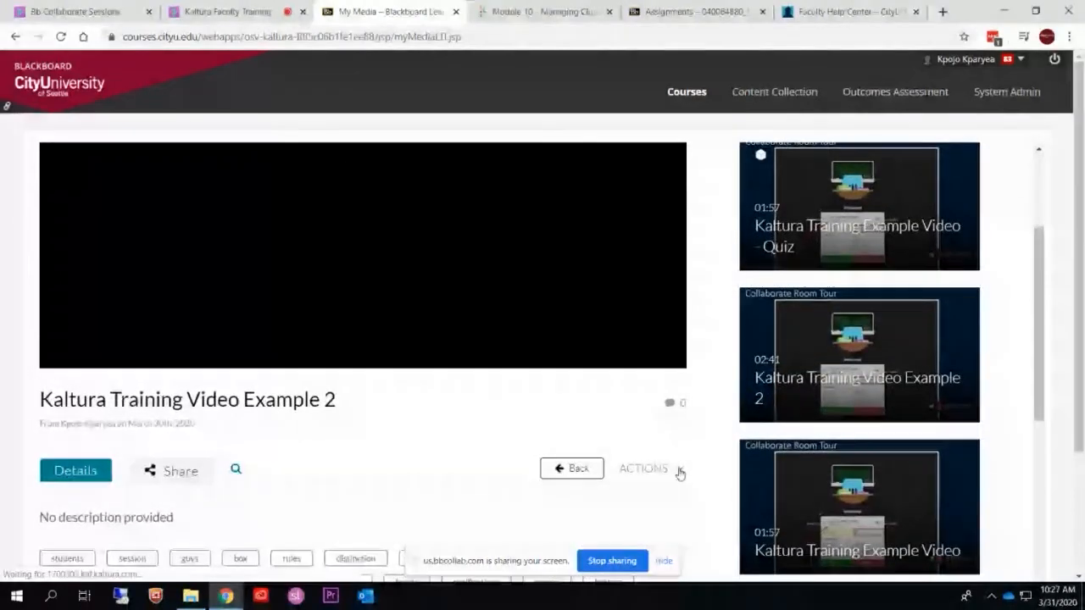
pyautogui.scroll(-2, 683, 466)
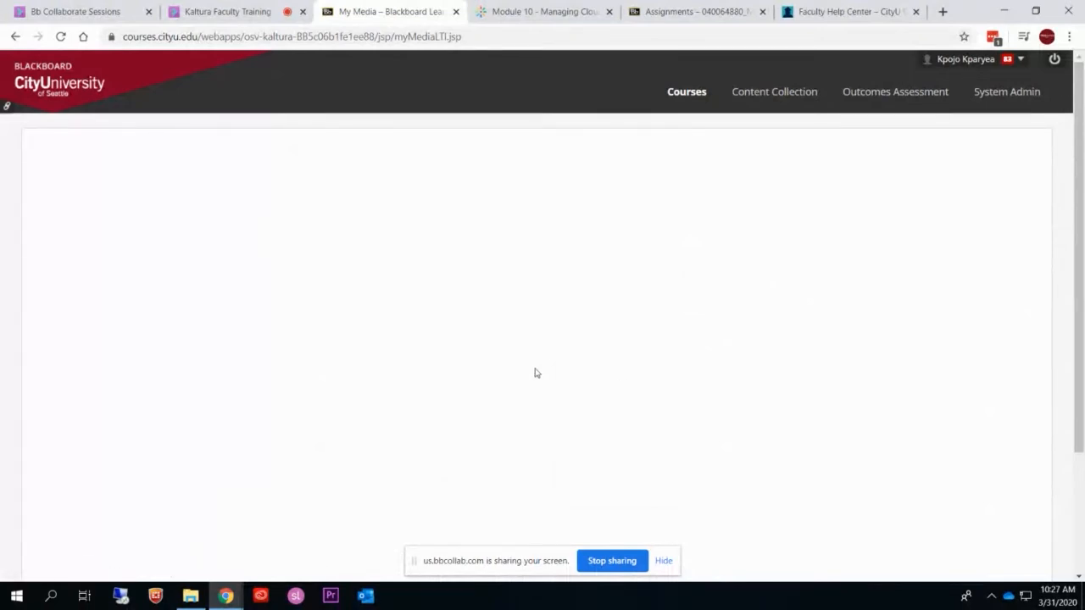
pyautogui.scroll(-2, 543, 369)
pyautogui.scroll(1, 554, 364)
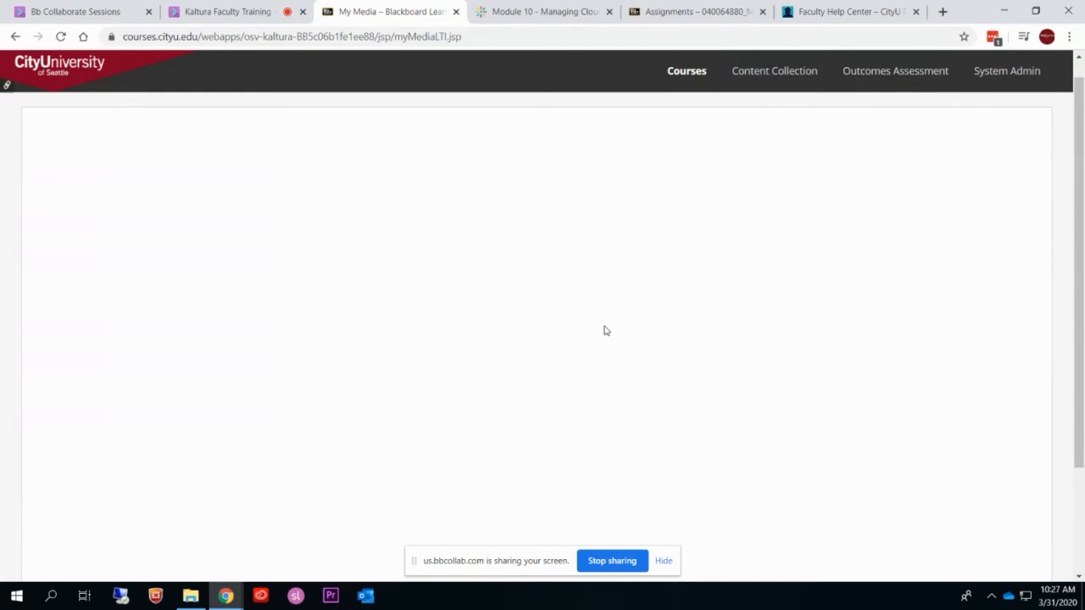
pyautogui.scroll(-2, 606, 331)
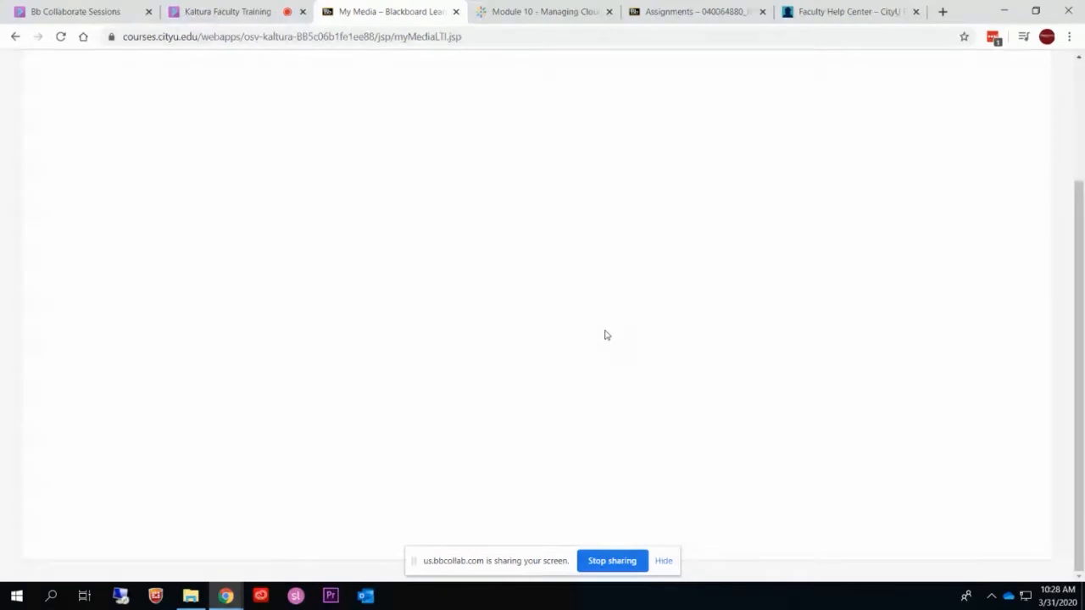
pyautogui.scroll(2, 606, 335)
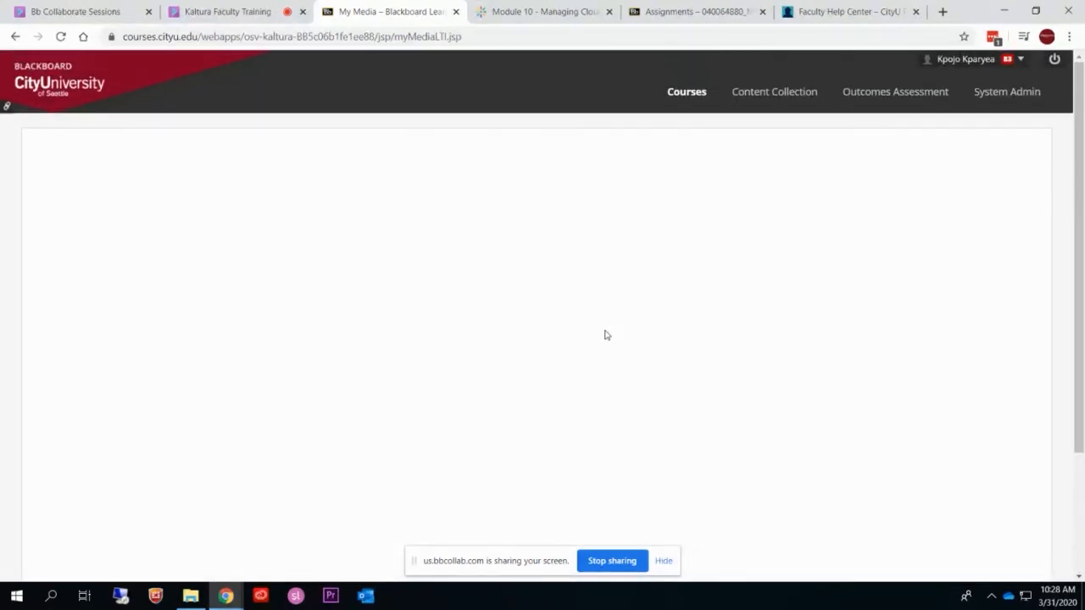
# Switch to the MyWorkspace course and open its Media Gallery through the Quick Links/Collaborate tools.
pyautogui.click(682, 11)
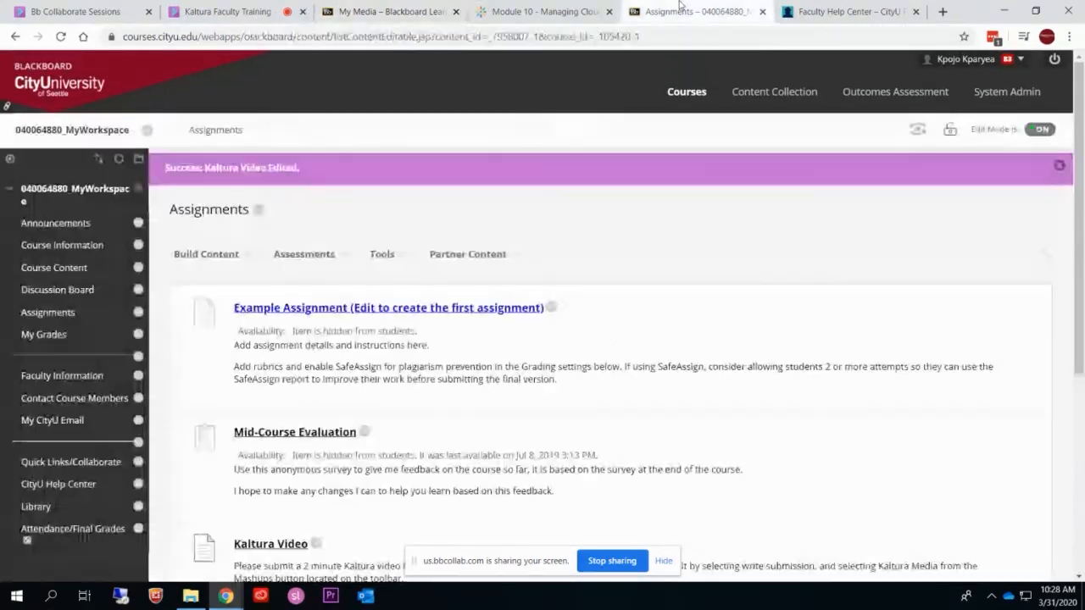
pyautogui.click(206, 253)
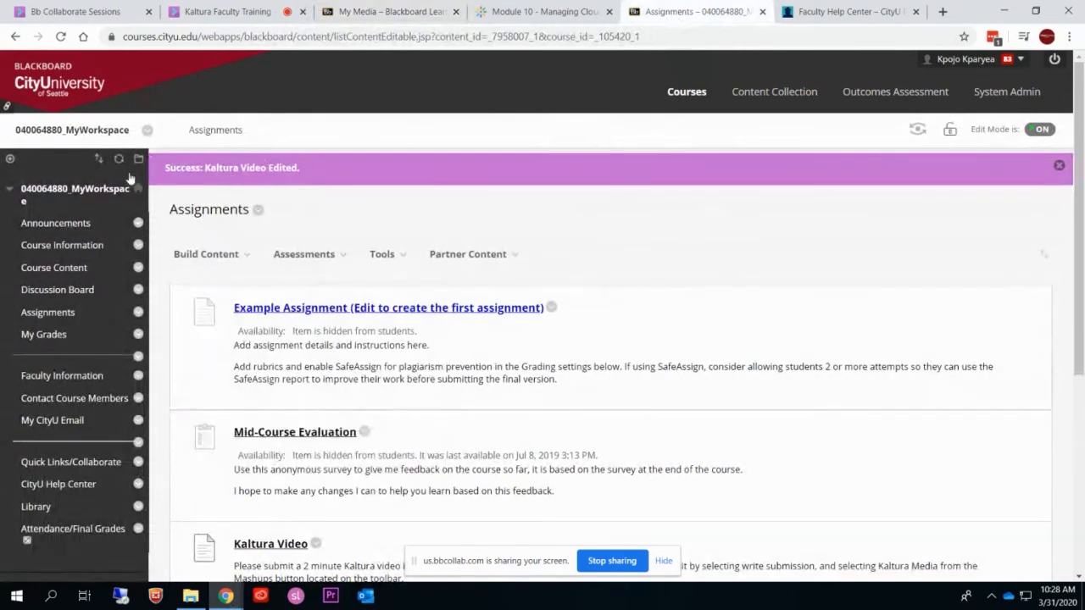
pyautogui.click(67, 471)
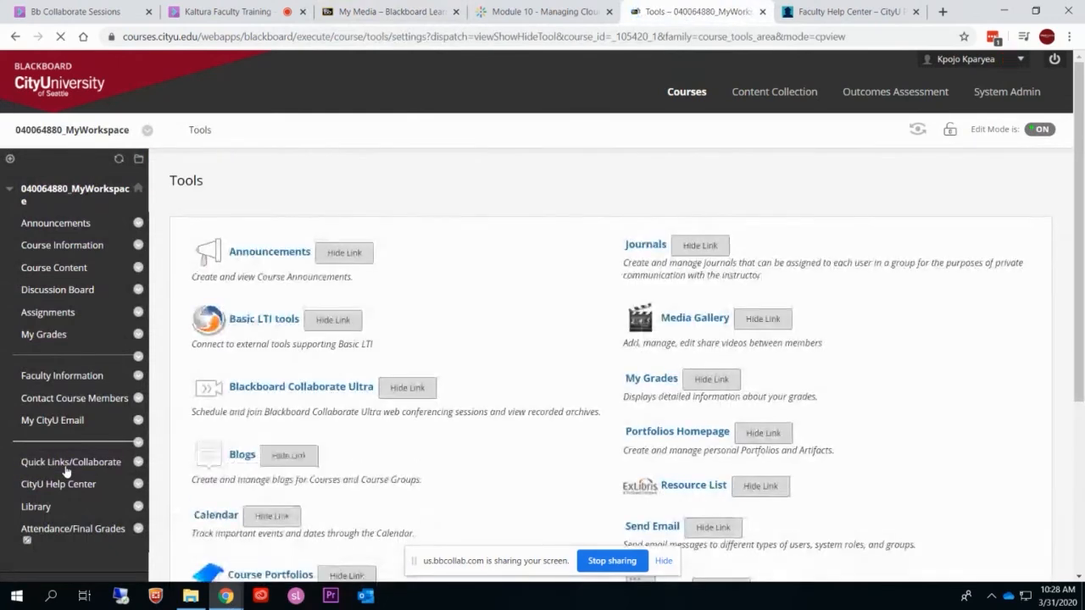
pyautogui.click(707, 334)
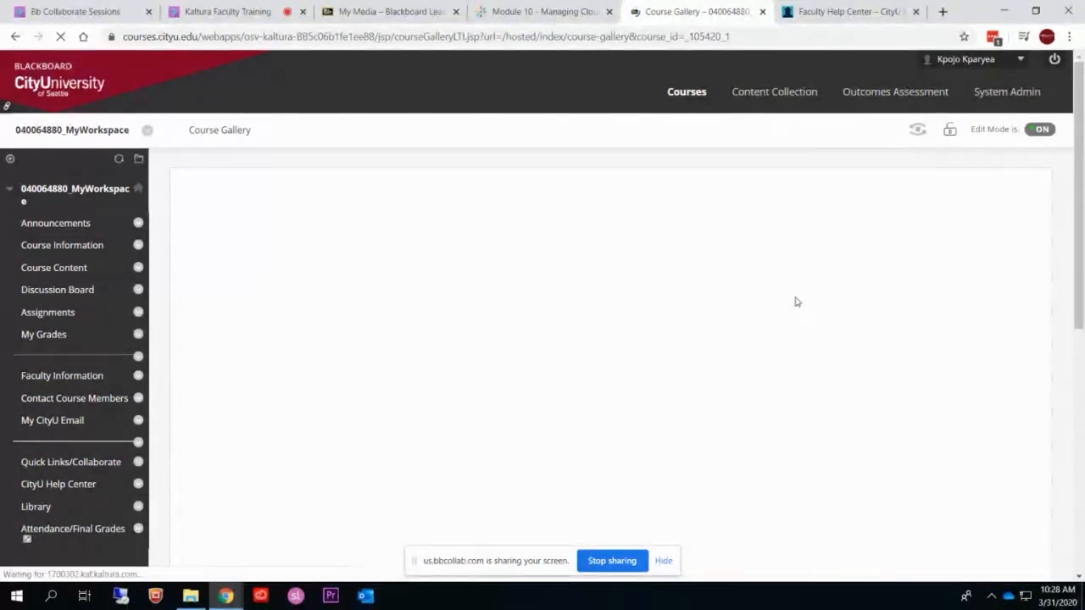
pyautogui.scroll(-3, 814, 275)
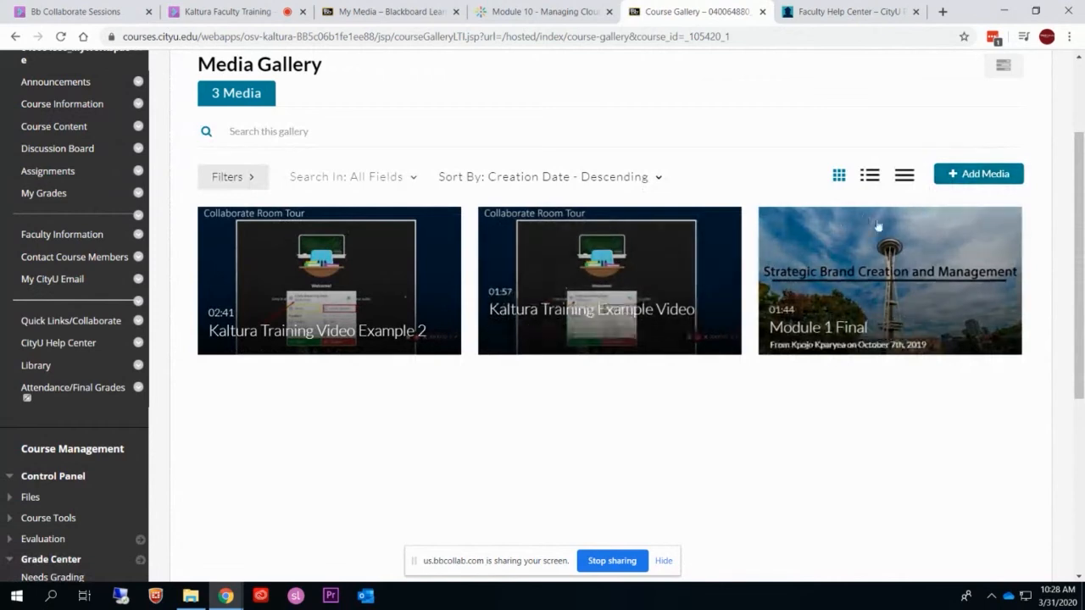
pyautogui.scroll(2, 830, 123)
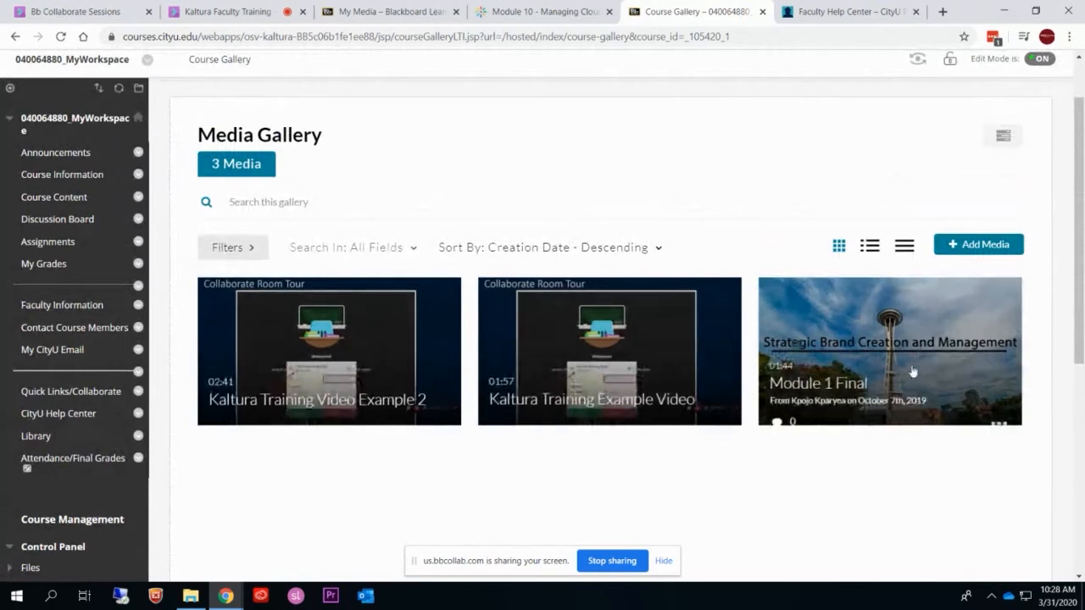
# Start adding media to the course gallery and select Kaltura Training Video Example 2 - Quiz and Kaltura Training Example Video - Quiz.
pyautogui.click(964, 245)
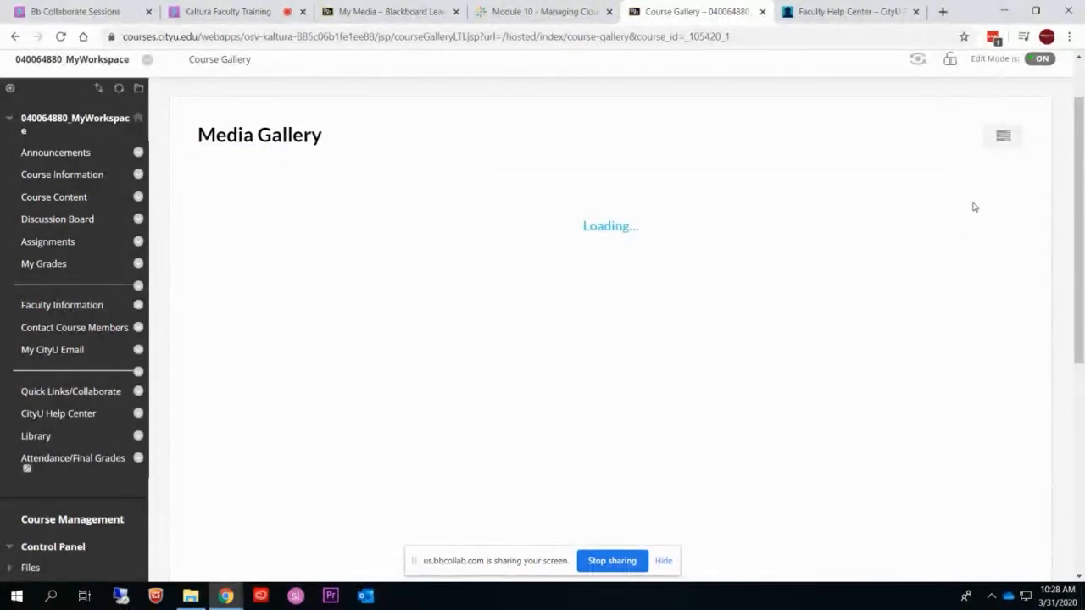
pyautogui.scroll(-2, 814, 242)
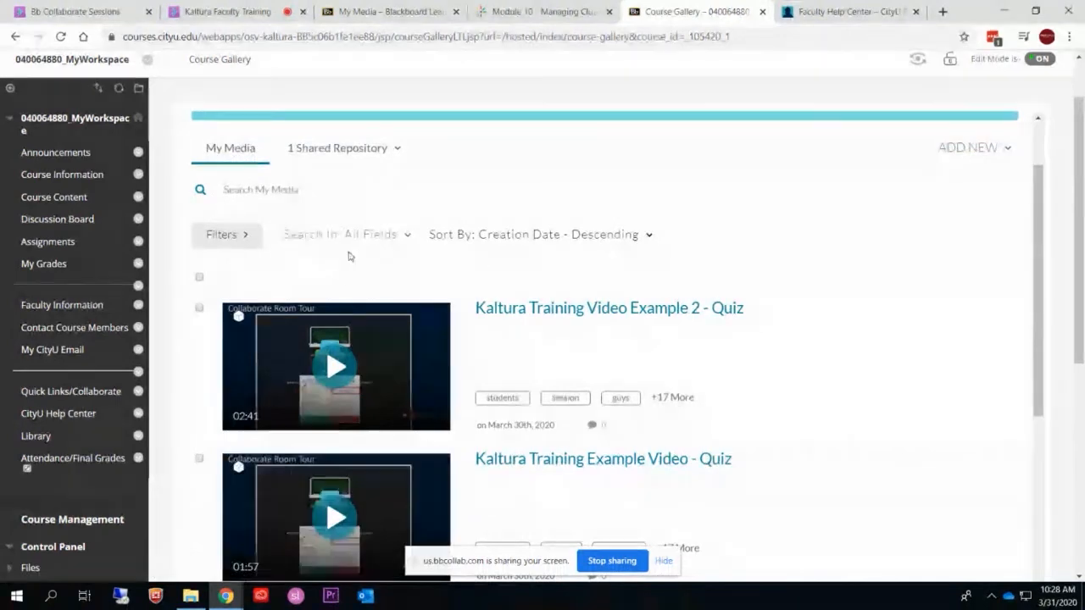
pyautogui.scroll(-3, 485, 324)
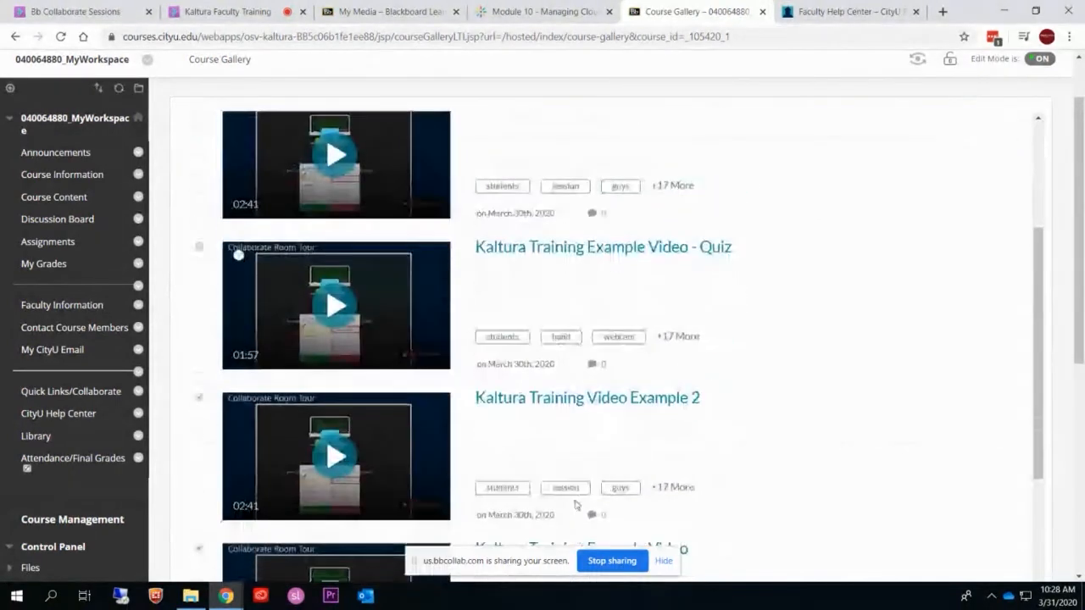
pyautogui.scroll(5, 720, 335)
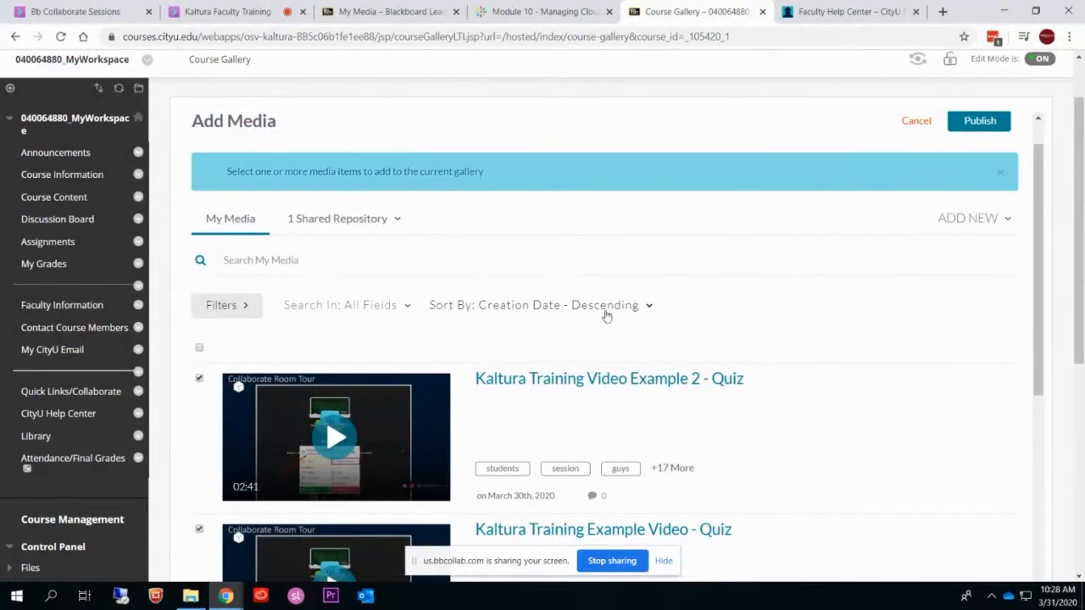
pyautogui.scroll(-4, 606, 316)
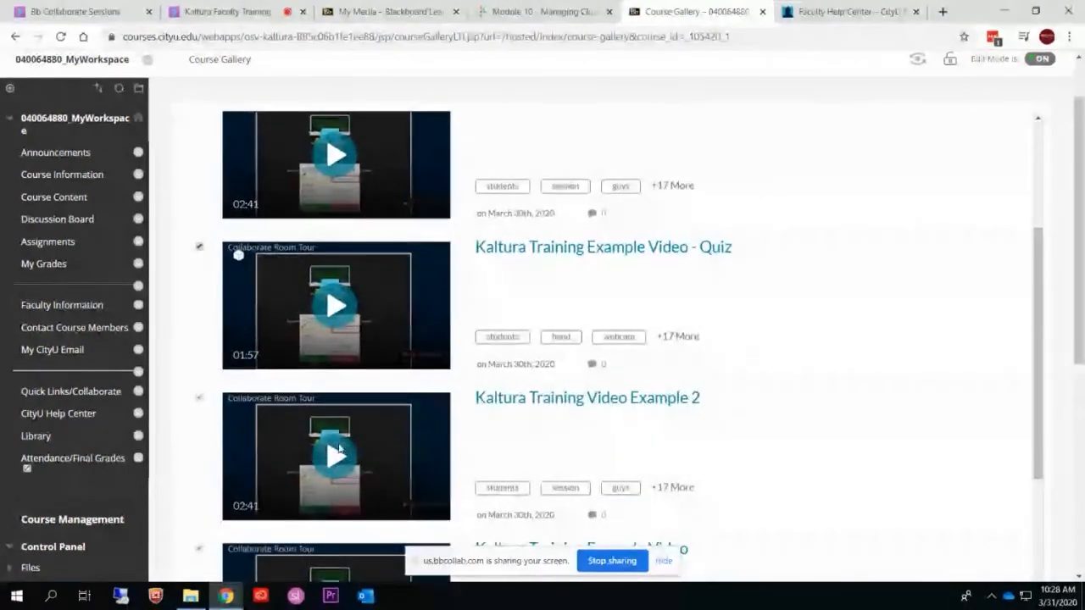
pyautogui.scroll(-5, 641, 314)
pyautogui.scroll(5, 577, 315)
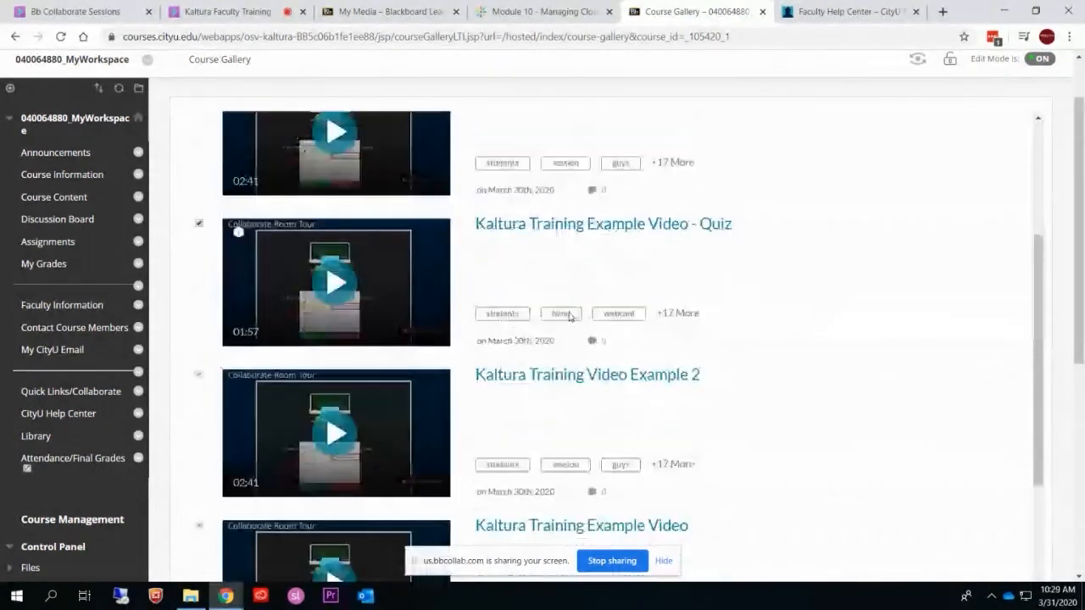
# Clear the selection of Kaltura Training Video Example 2 - Quiz and publish the media selection to the gallery.
pyautogui.scroll(2, 570, 316)
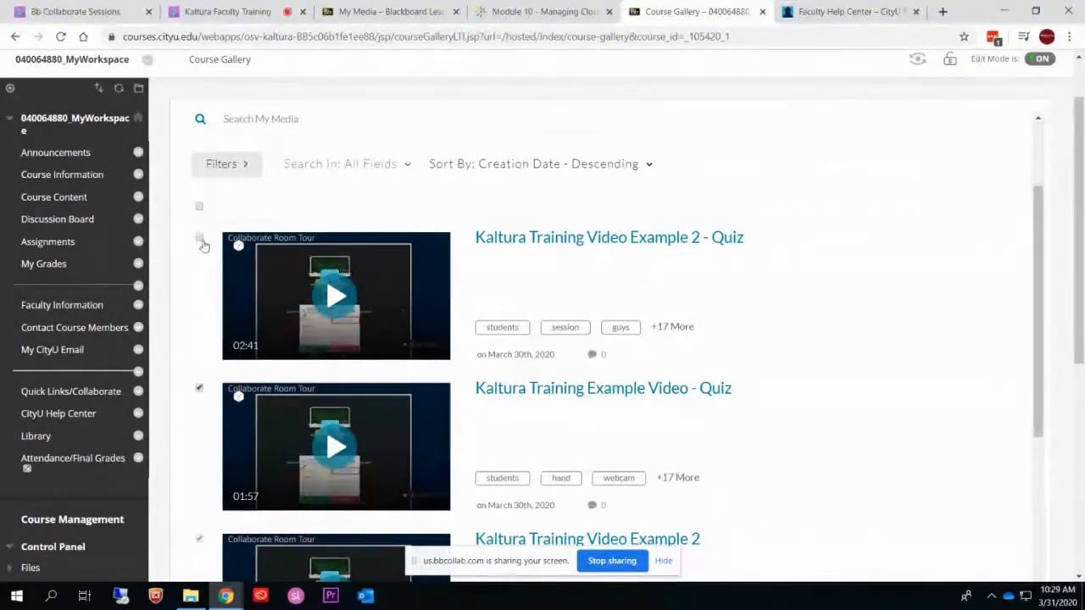
pyautogui.scroll(3, 203, 245)
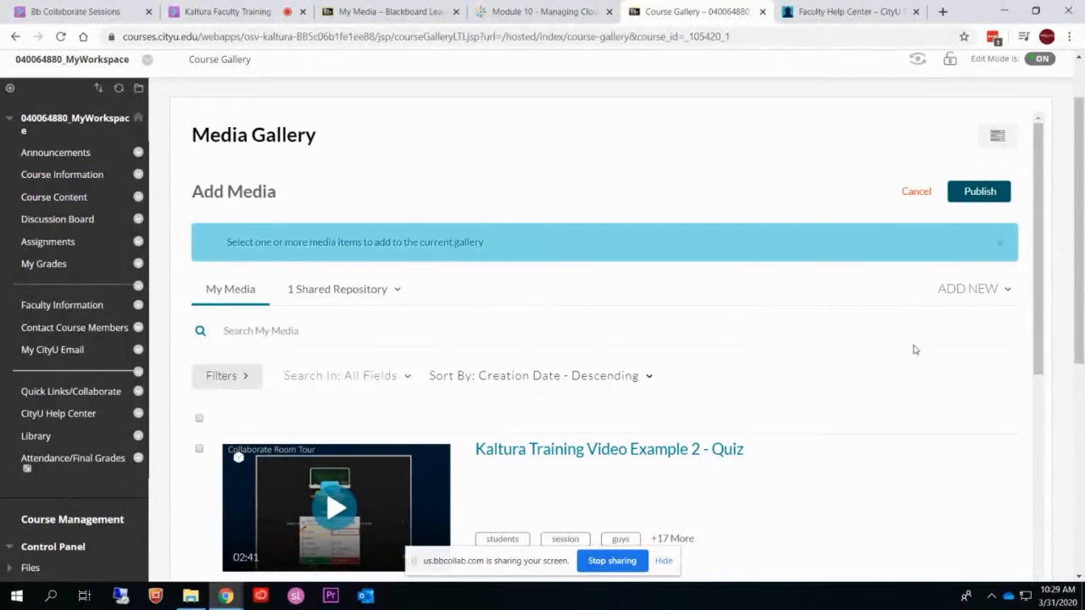
pyautogui.click(991, 202)
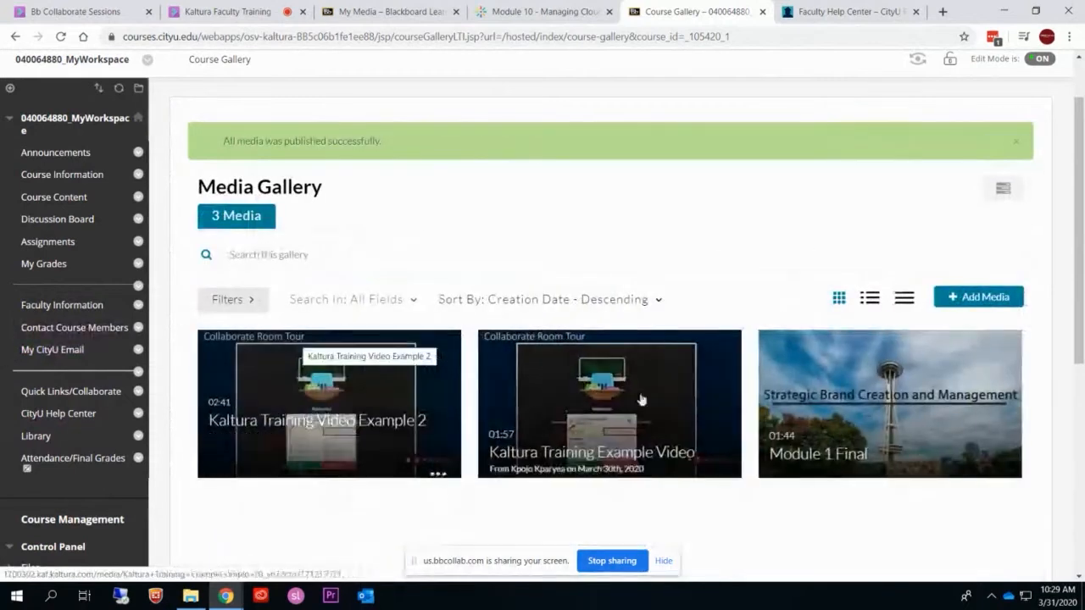
# Open Kaltura Training Video Example 2 for editing from the Media Gallery and review its details.
pyautogui.scroll(-1, 816, 449)
pyautogui.moveTo(438, 387)
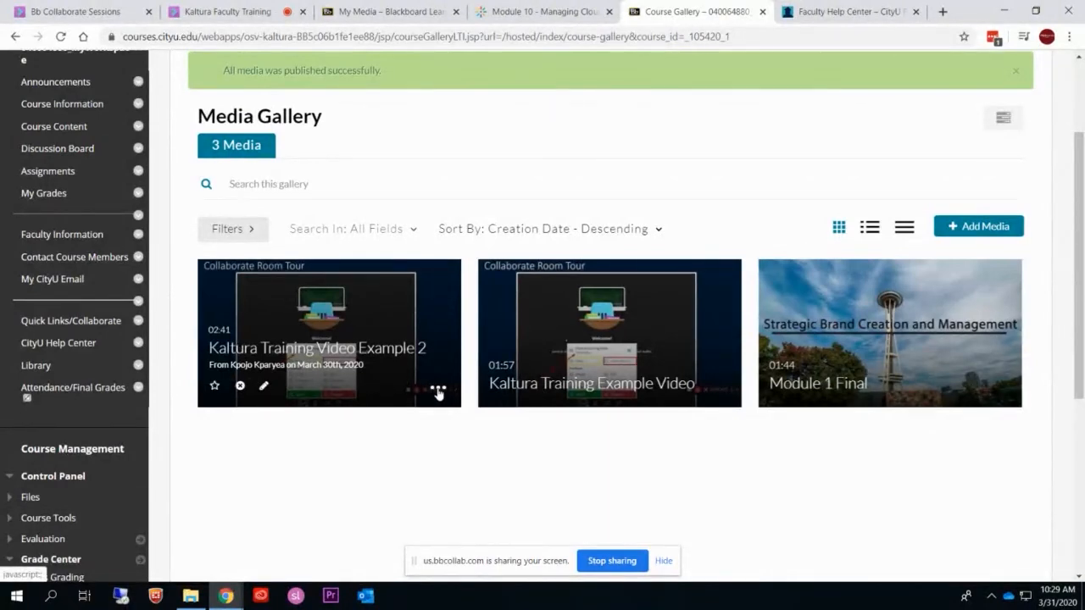
pyautogui.click(263, 387)
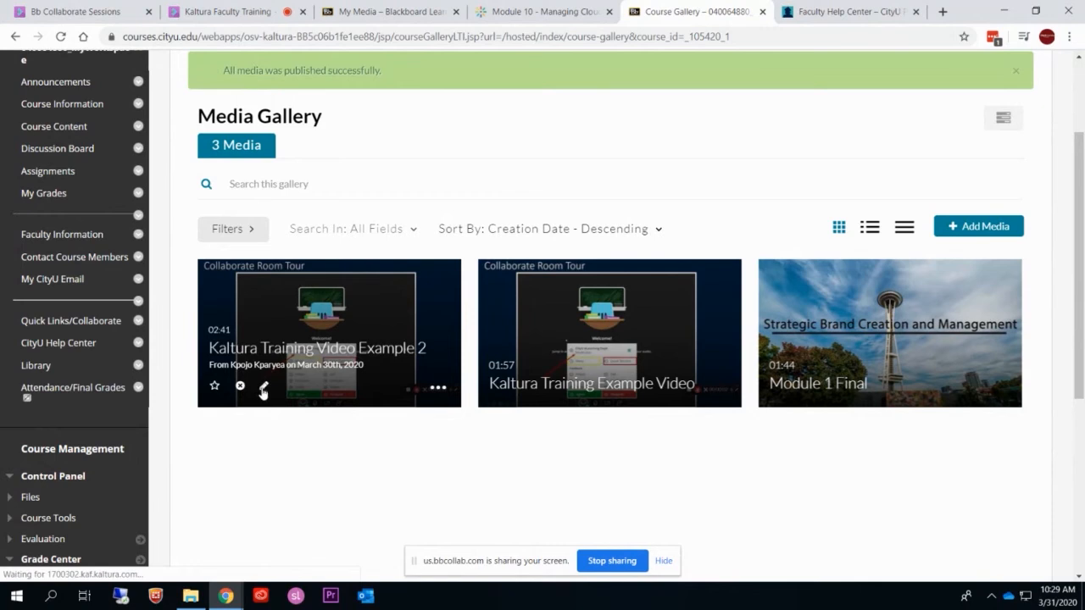
pyautogui.scroll(3, 938, 406)
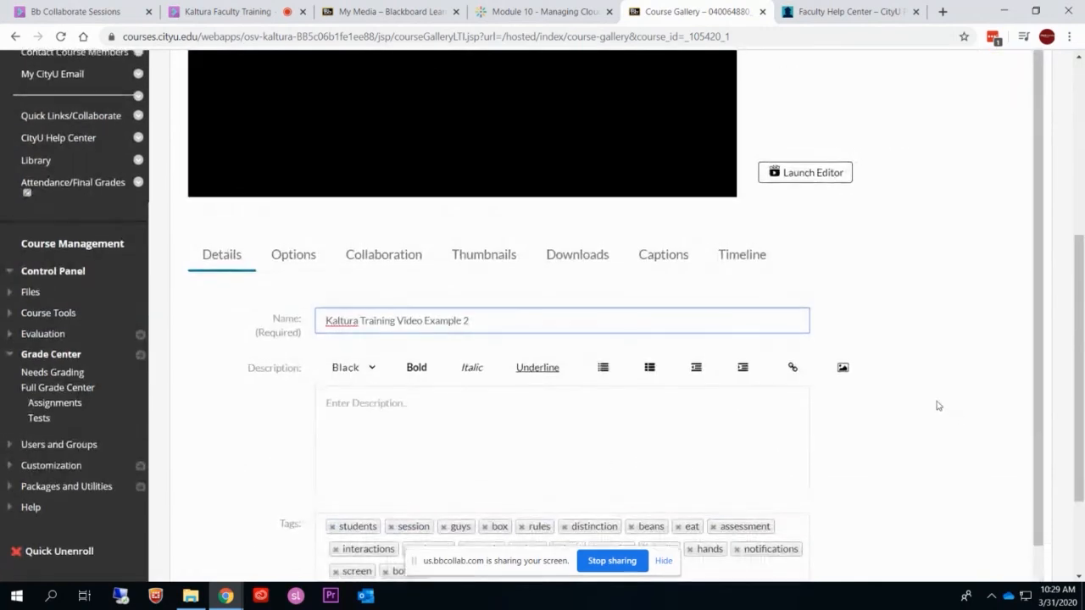
pyautogui.scroll(1, 939, 406)
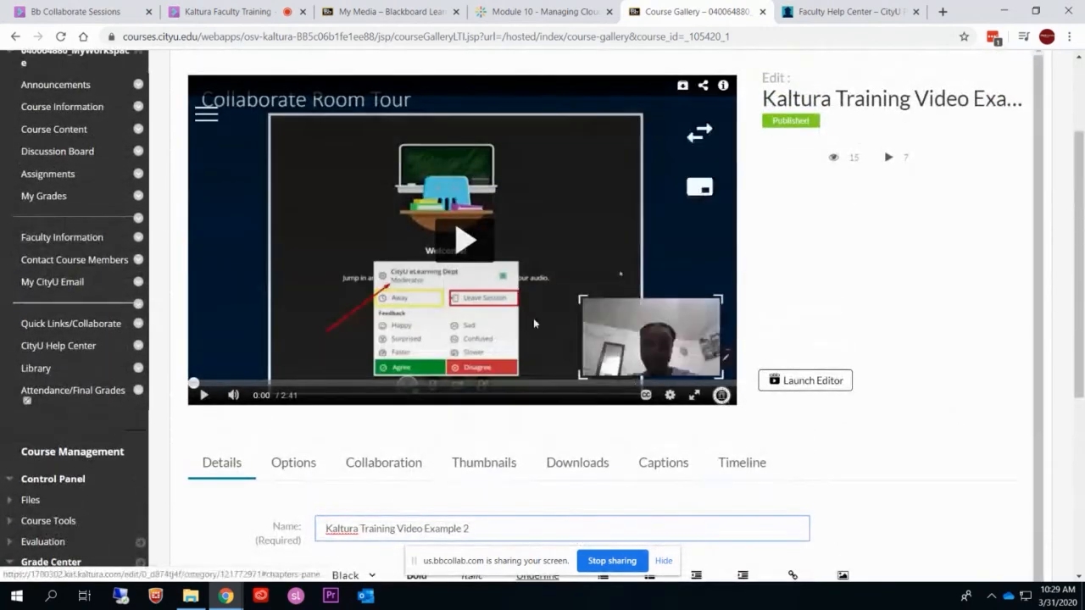
pyautogui.scroll(-2, 673, 478)
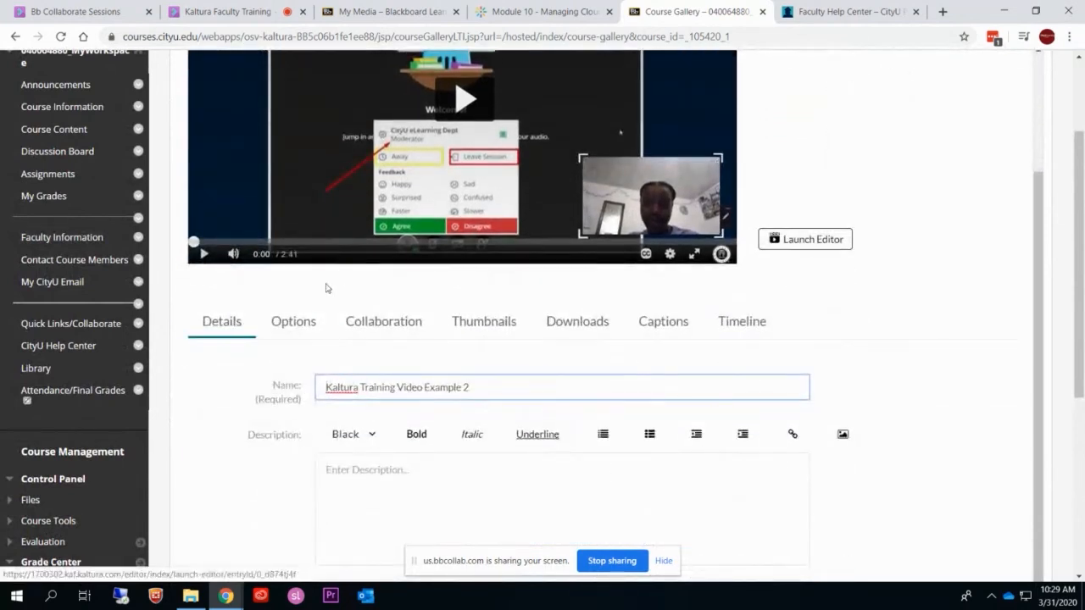
pyautogui.scroll(-1, 410, 380)
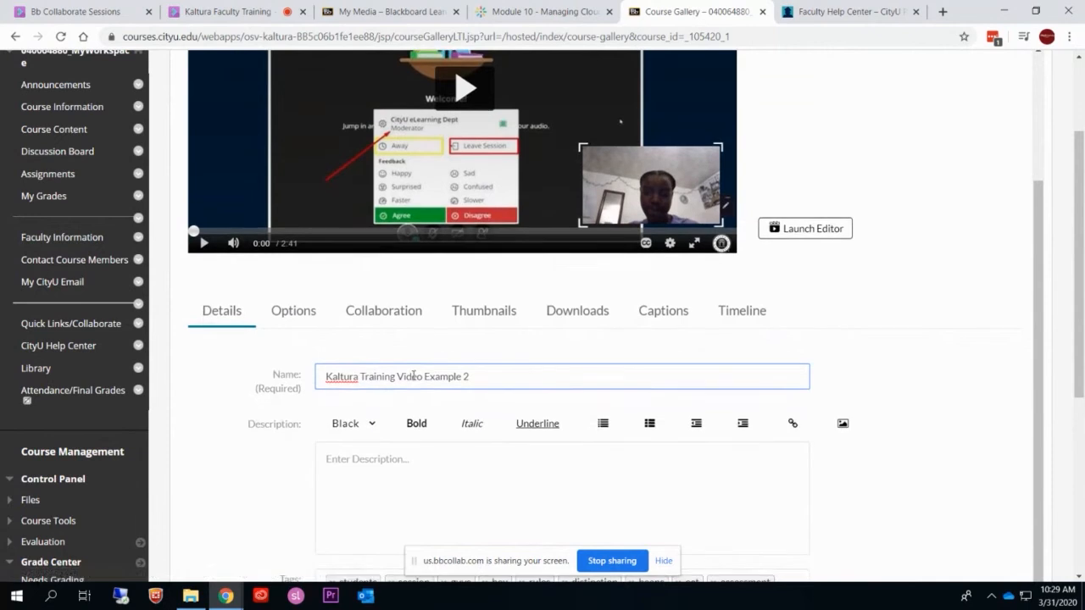
# Review the video's Options, Thumbnails, Downloads, Captions and Timeline settings, including the chapter markers.
pyautogui.click(293, 312)
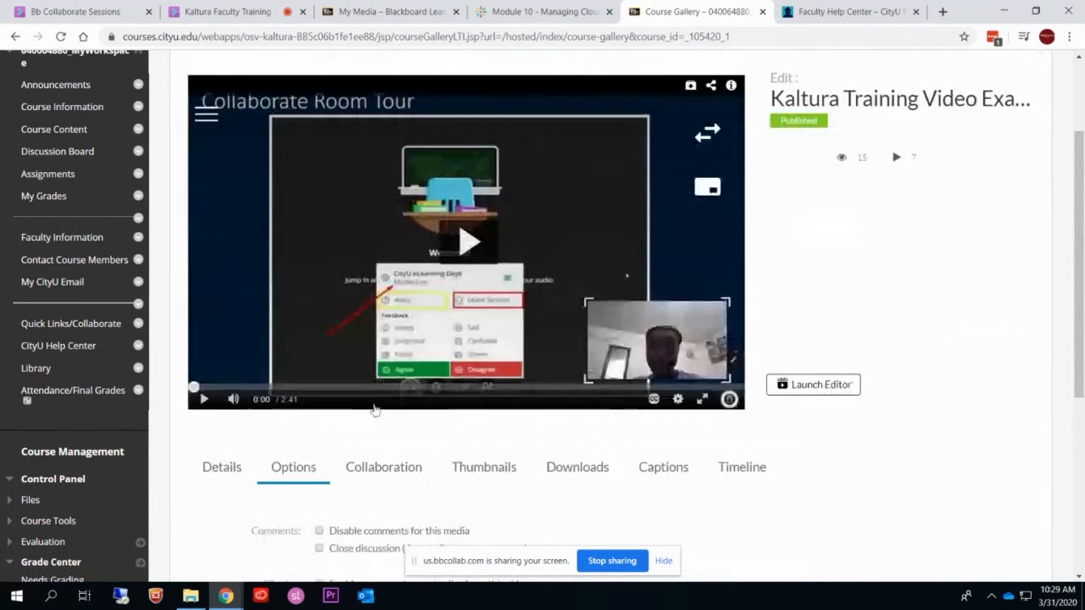
pyautogui.scroll(-1, 387, 424)
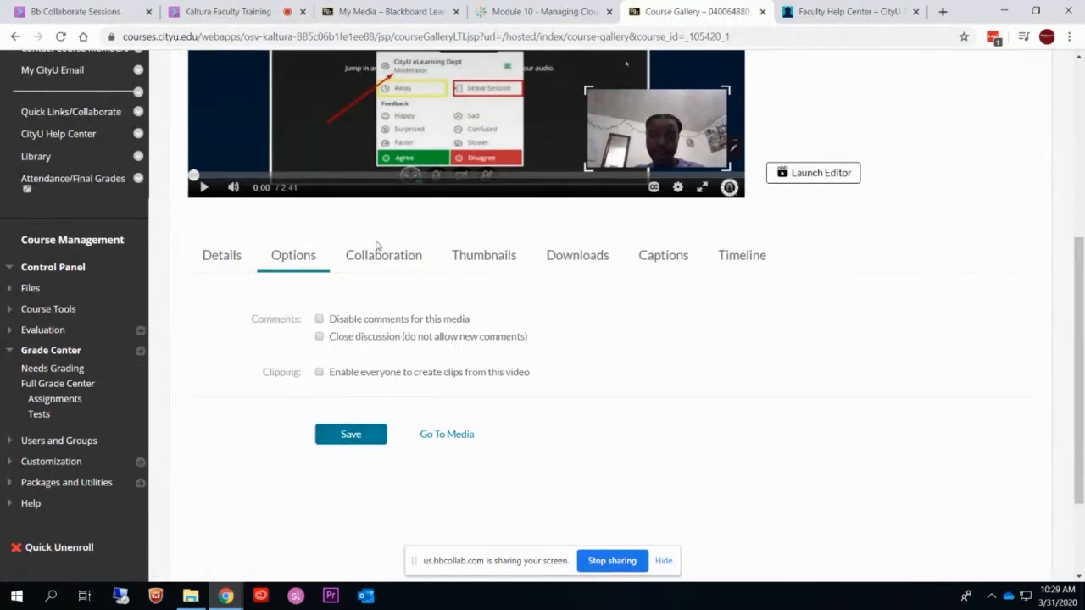
pyautogui.click(490, 258)
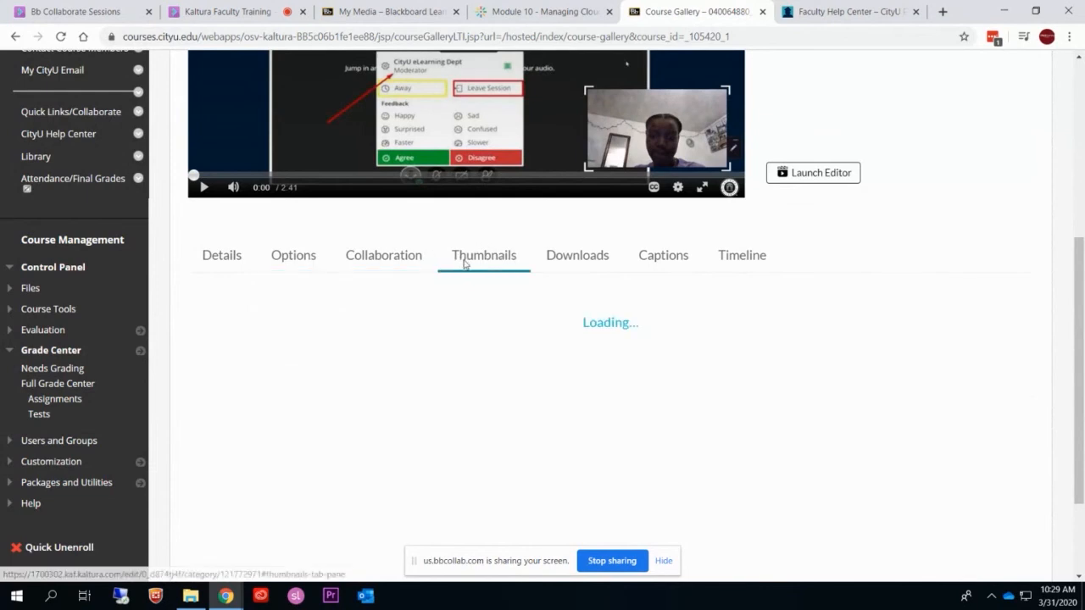
pyautogui.click(598, 267)
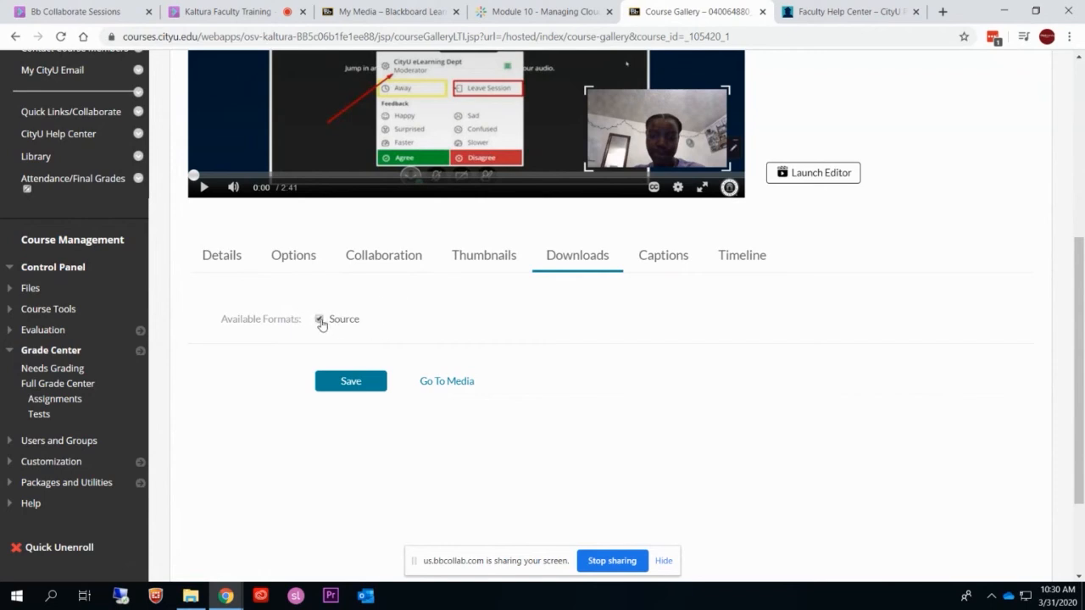
pyautogui.click(678, 259)
pyautogui.click(727, 257)
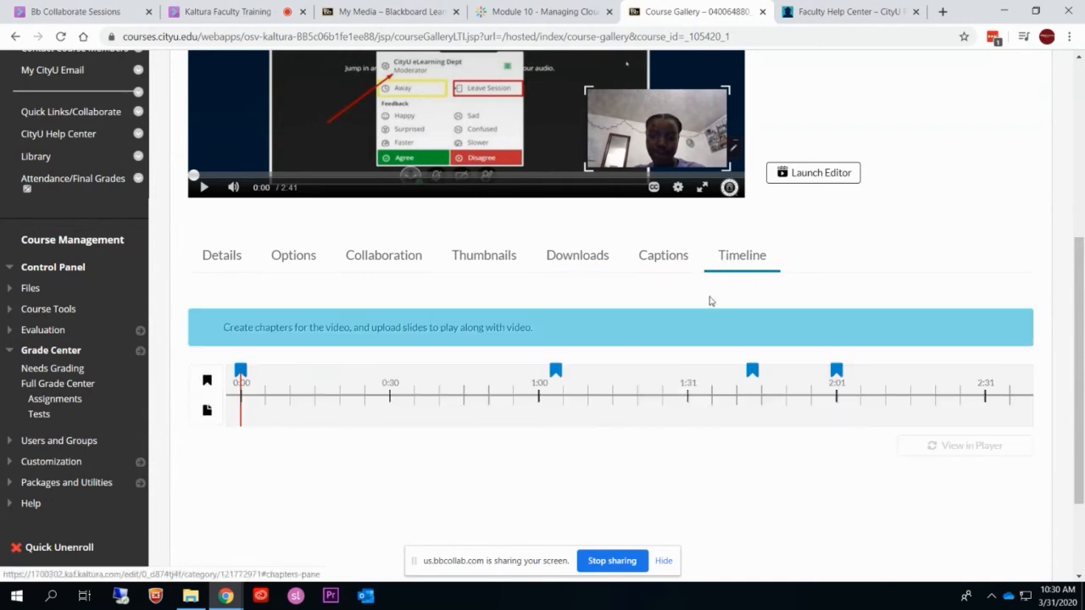
pyautogui.moveTo(555, 371)
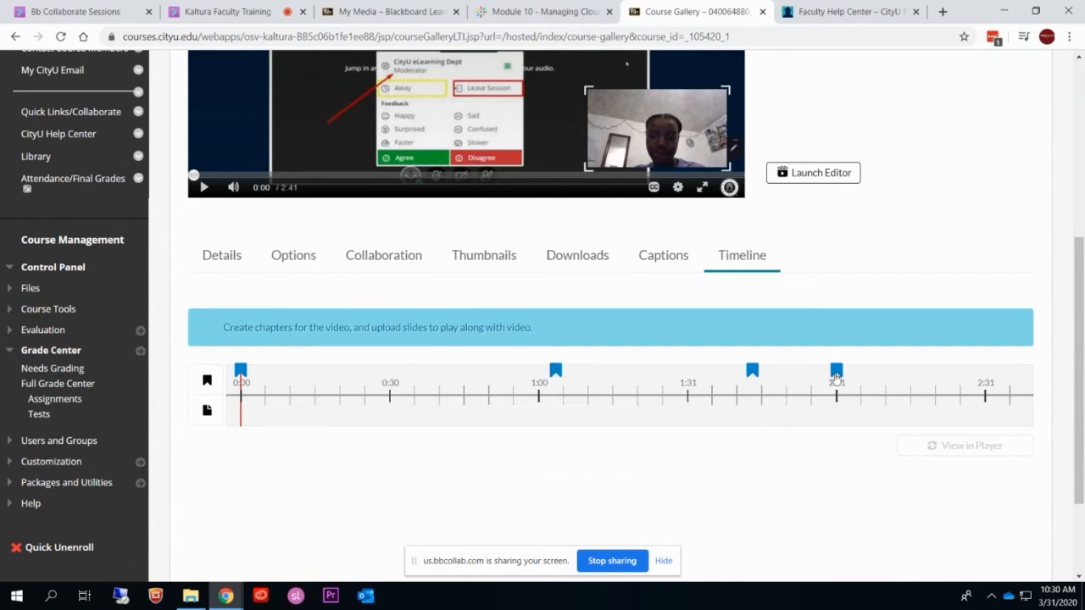
pyautogui.scroll(1, 816, 353)
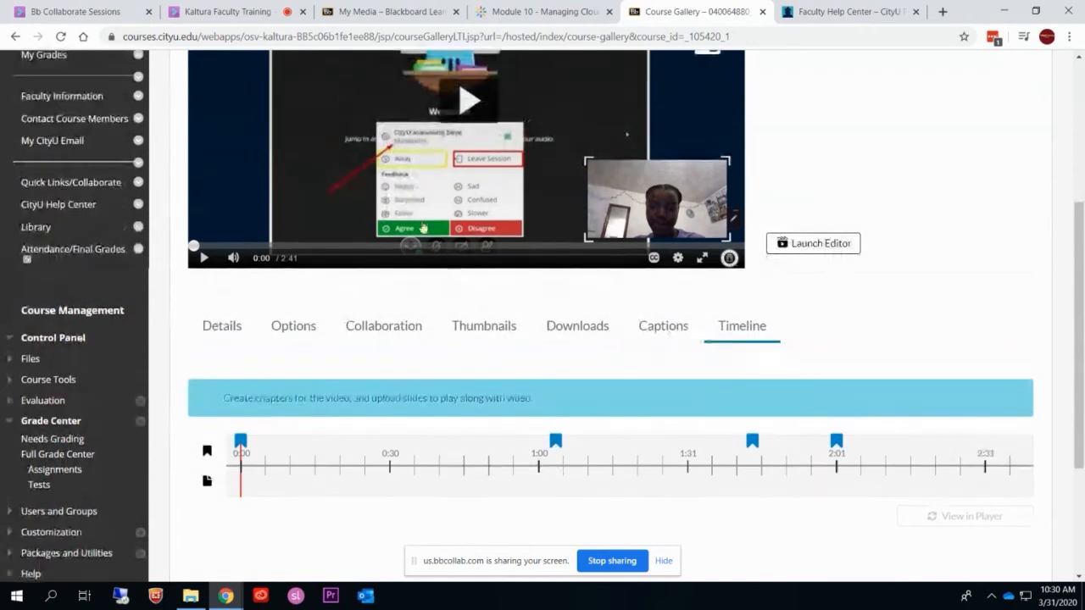
# Look at the same video's editing page in My Media and return to the Course Gallery page.
pyautogui.click(390, 11)
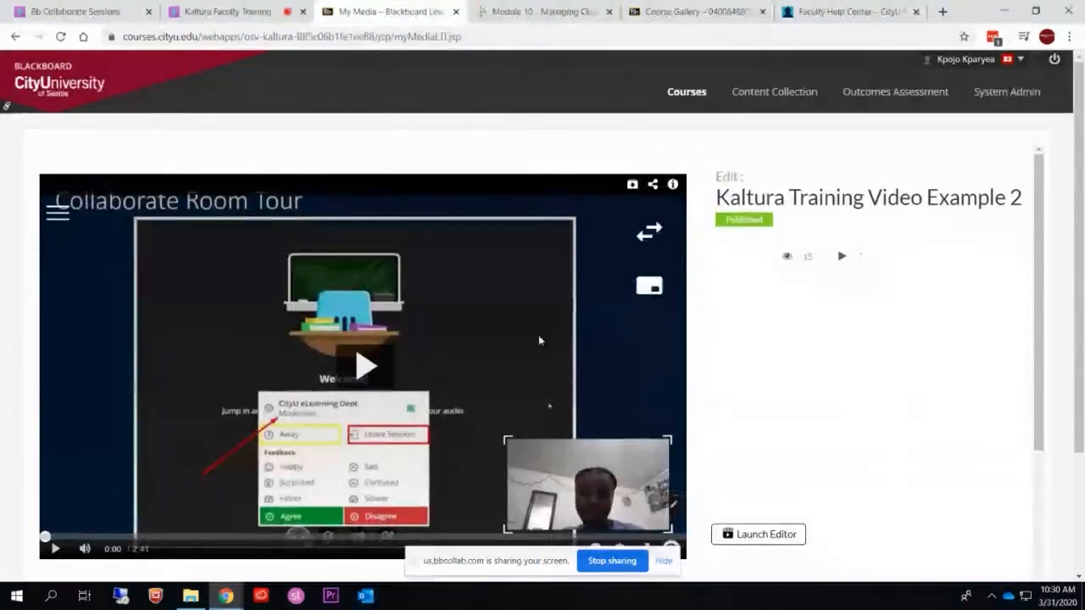
pyautogui.scroll(-5, 543, 331)
pyautogui.click(669, 8)
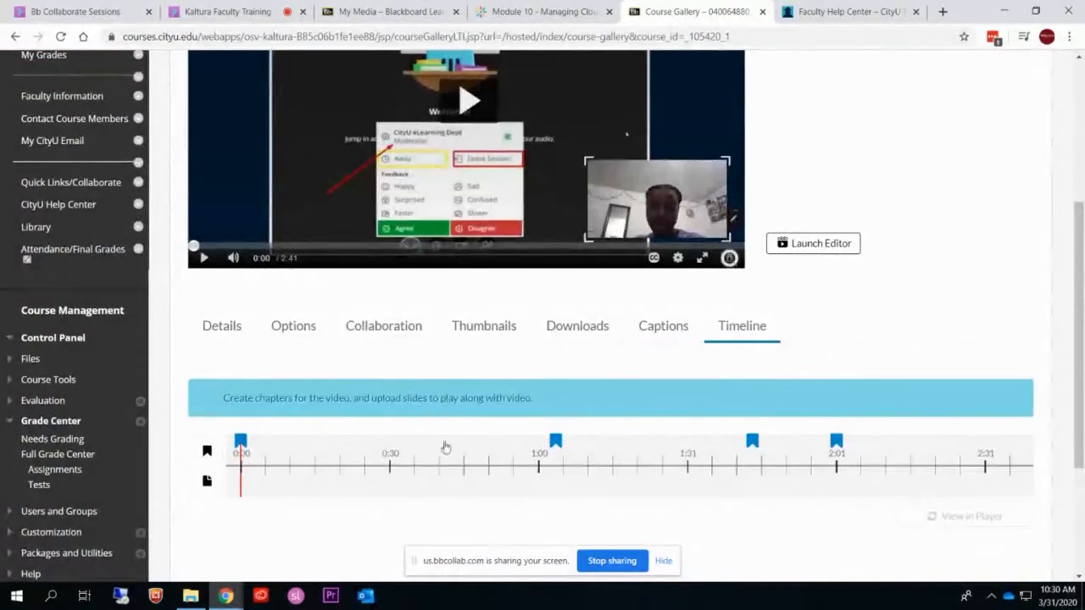
# Play the video to about 0:18, add a chapter at that point and title it New Chapter.
pyautogui.scroll(-2, 445, 448)
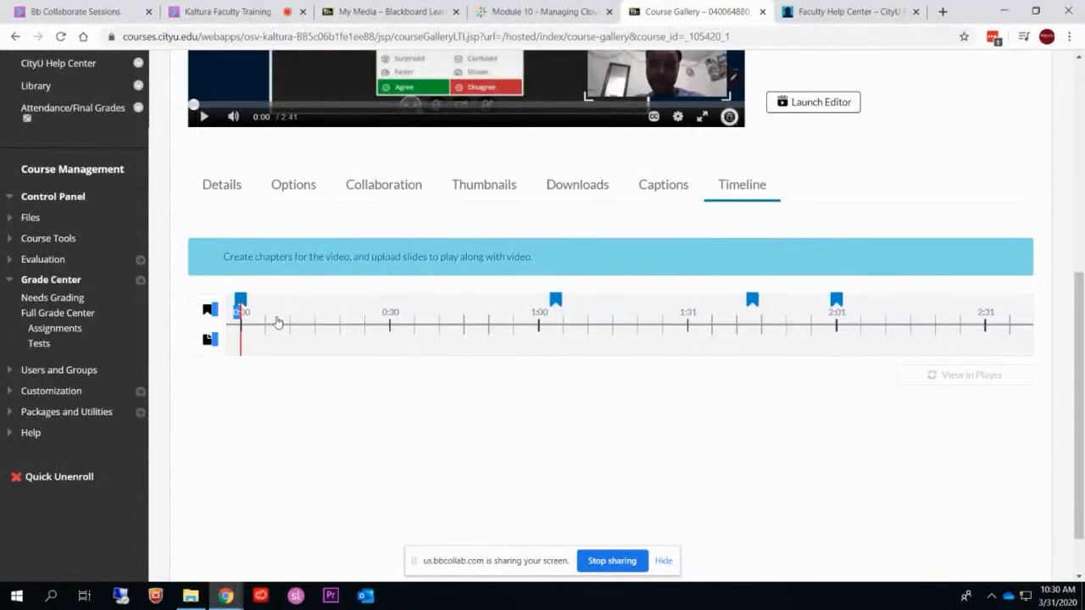
pyautogui.click(206, 124)
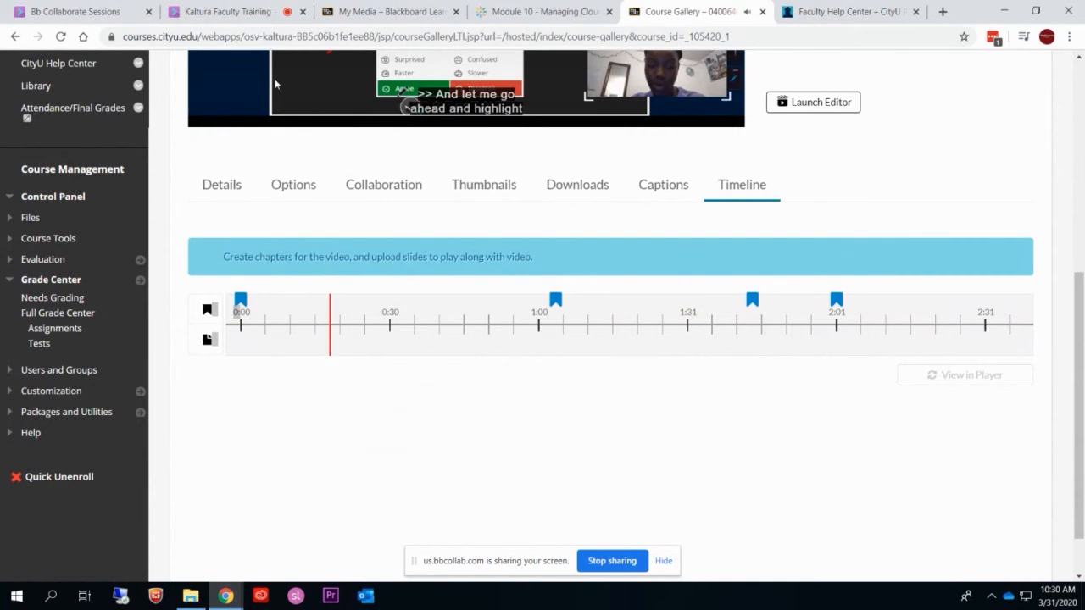
pyautogui.scroll(2, 316, 475)
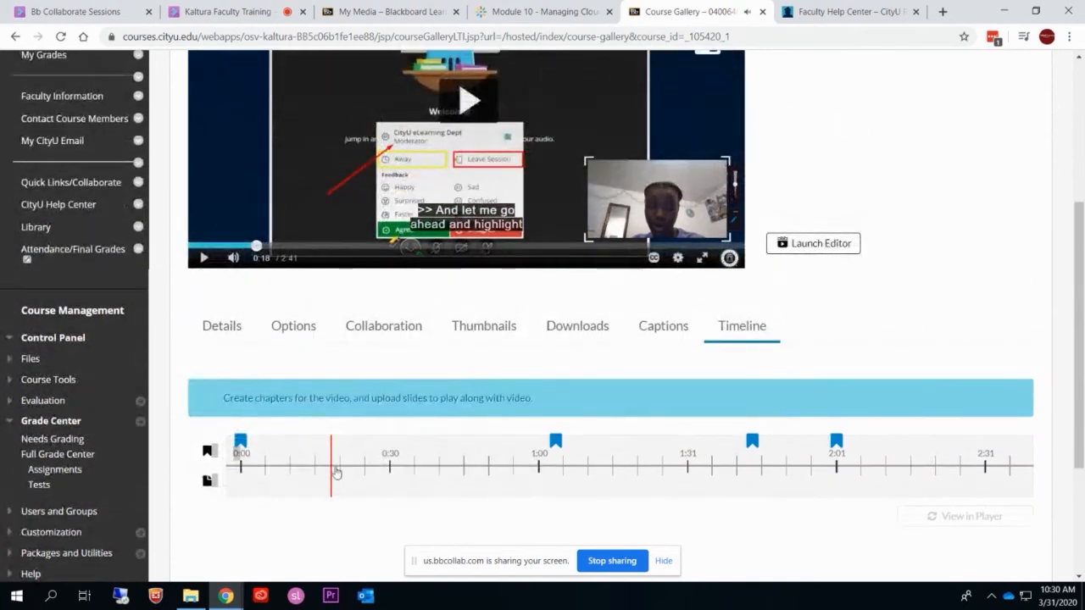
pyautogui.click(203, 451)
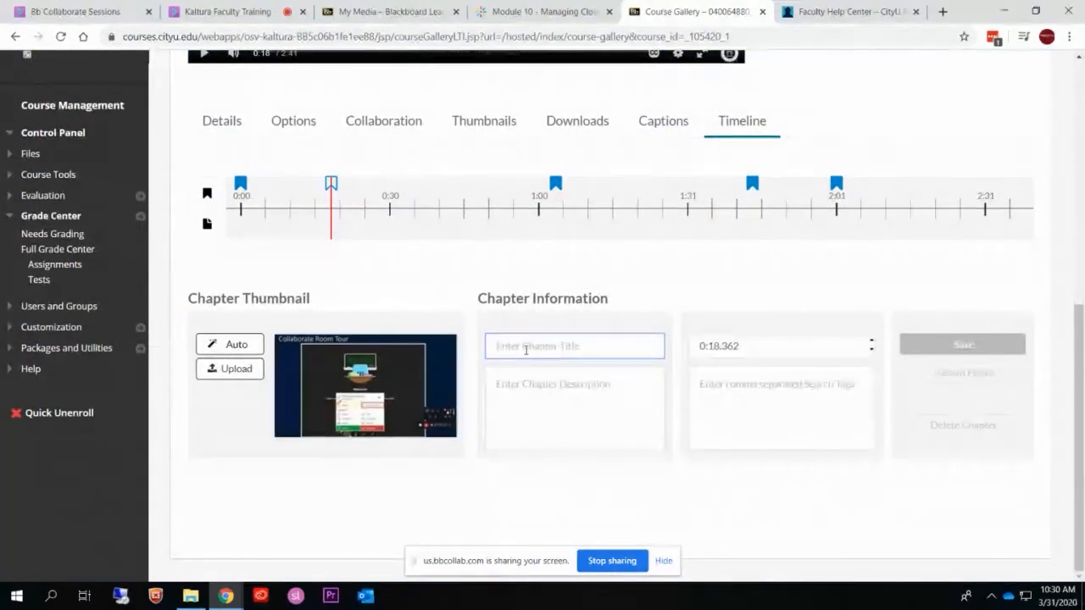
pyautogui.write('NE')
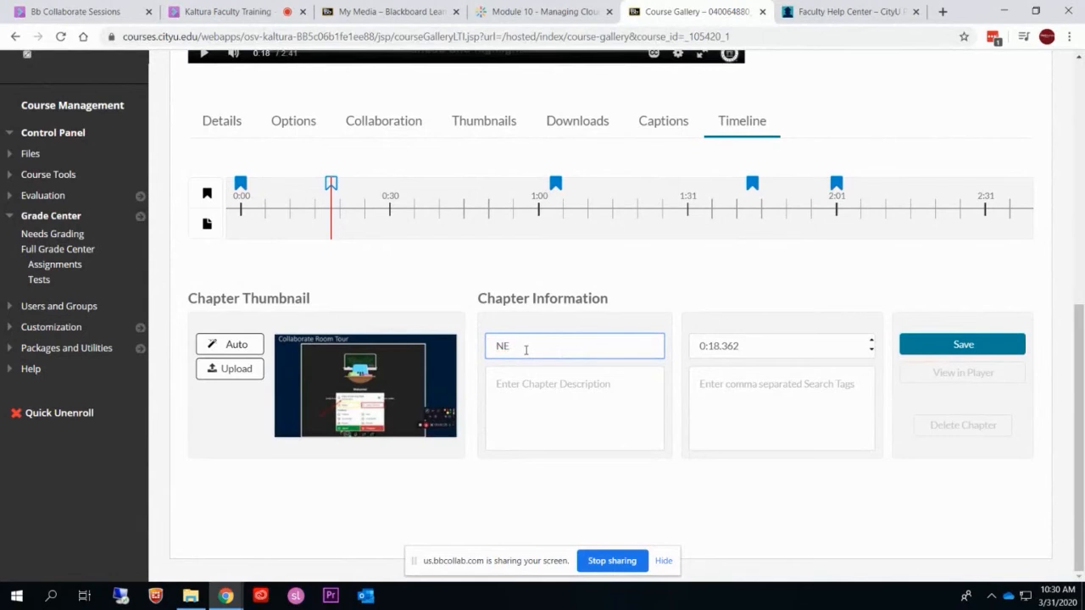
pyautogui.write('ww Chapter')
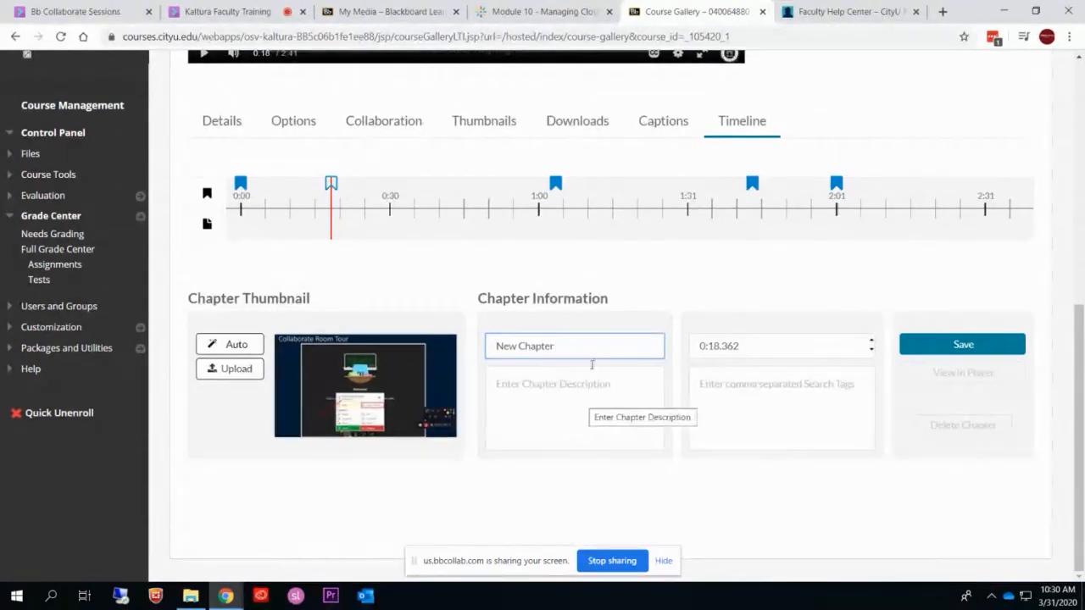
pyautogui.click(765, 387)
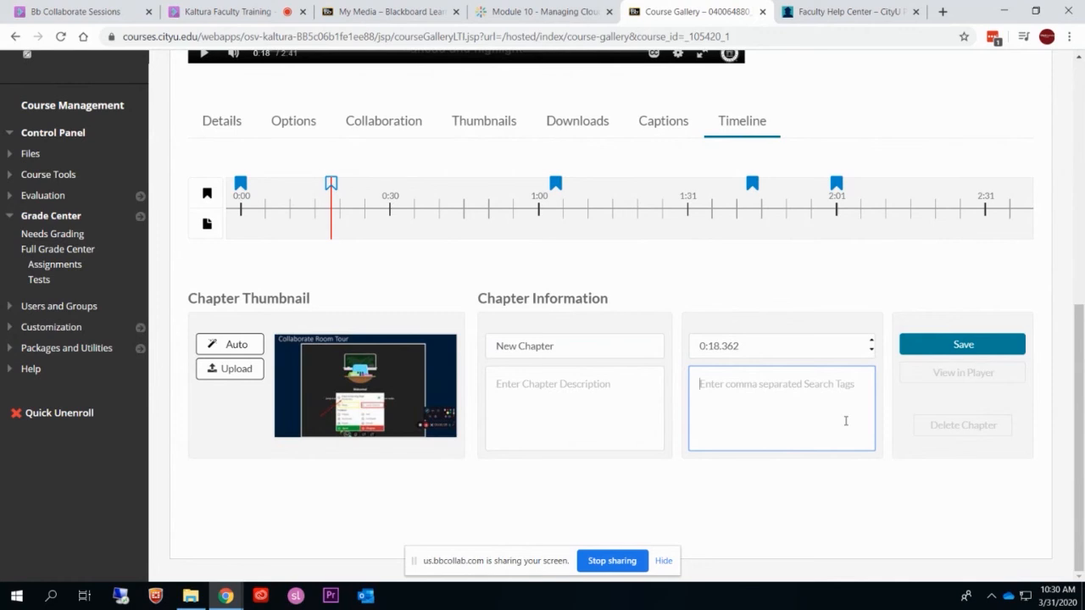
# Open the video's English captions in the Closed Captions Editor.
pyautogui.scroll(3, 652, 318)
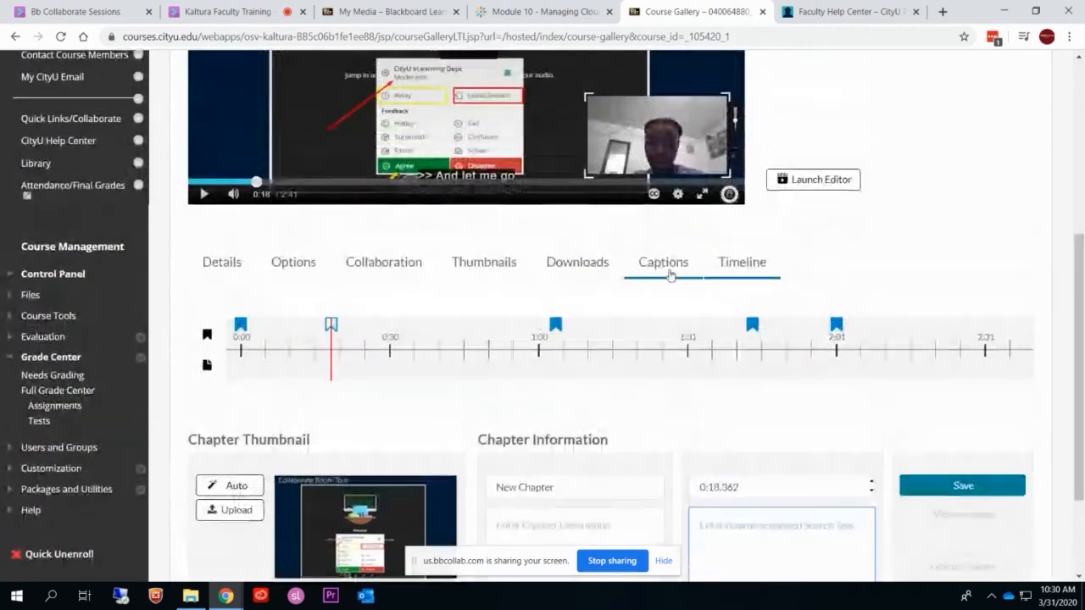
pyautogui.click(663, 262)
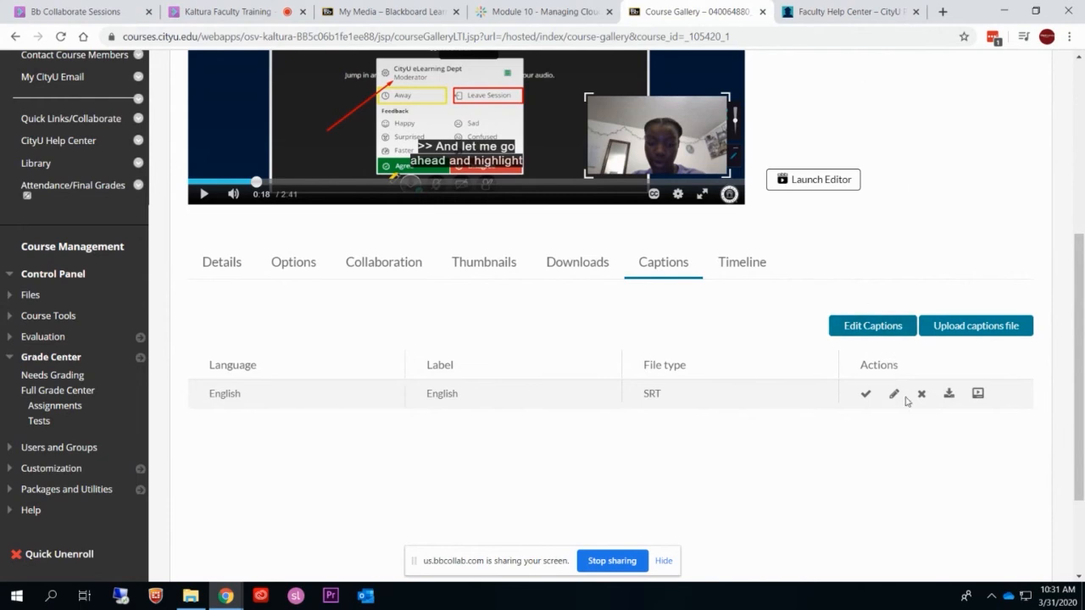
pyautogui.click(874, 325)
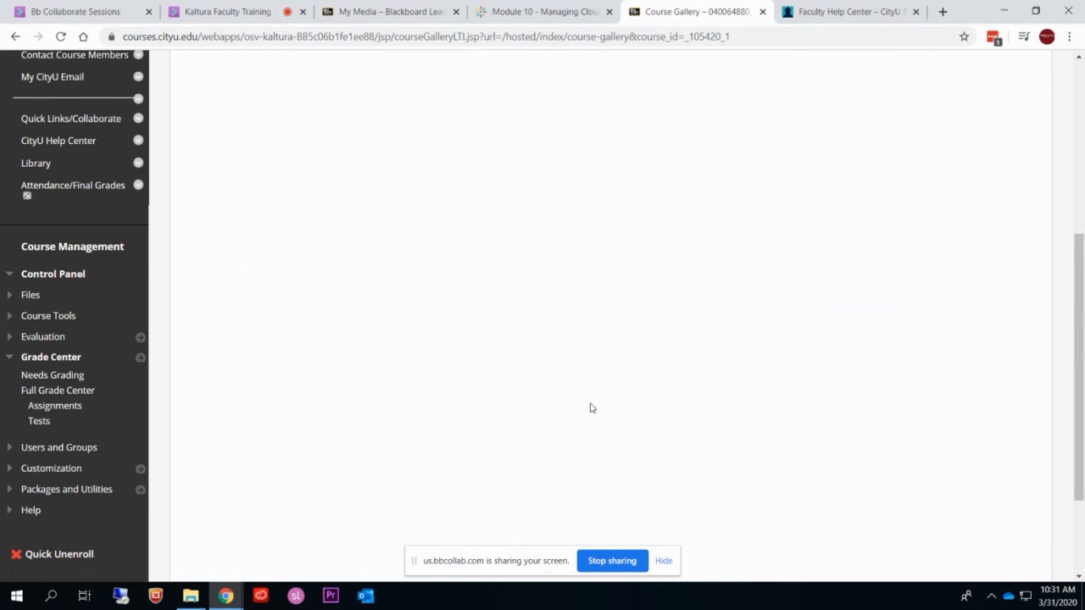
pyautogui.moveTo(1080, 253); pyautogui.dragTo(1081, 170)
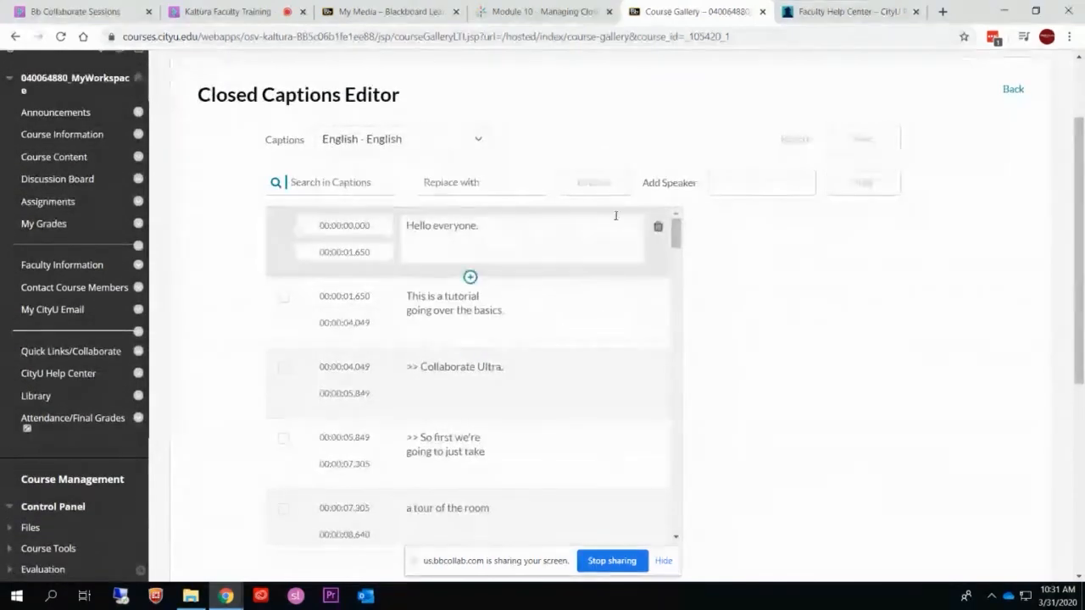
# Append the word "Add" to the first caption line, "Hello everyone.".
pyautogui.moveTo(676, 233)
pyautogui.mouseDown()
pyautogui.moveTo(676, 243)
pyautogui.moveTo(676, 220)
pyautogui.mouseUp()
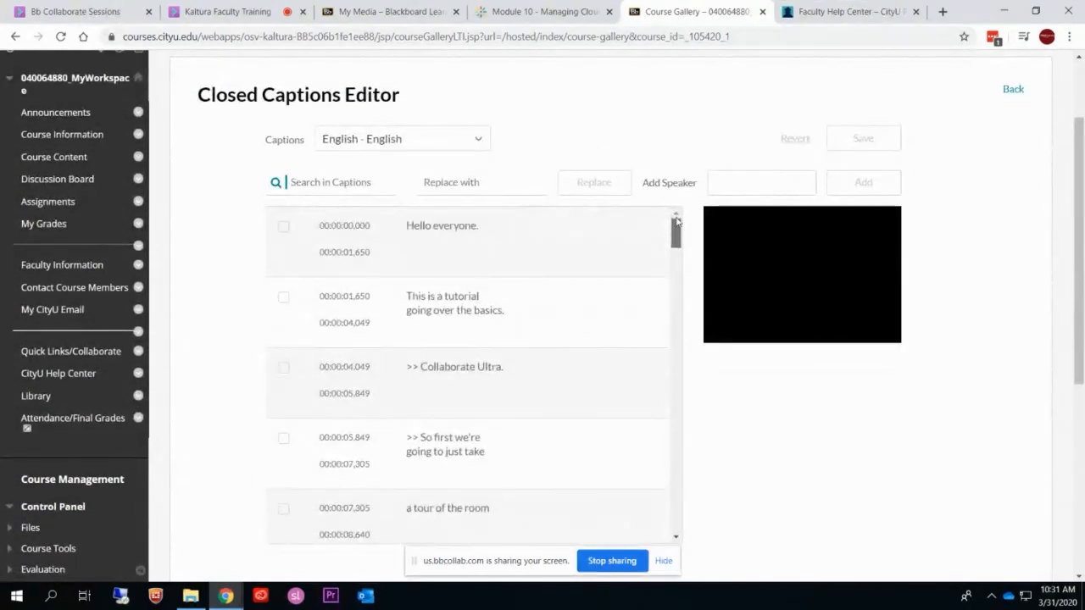
pyautogui.click(435, 239)
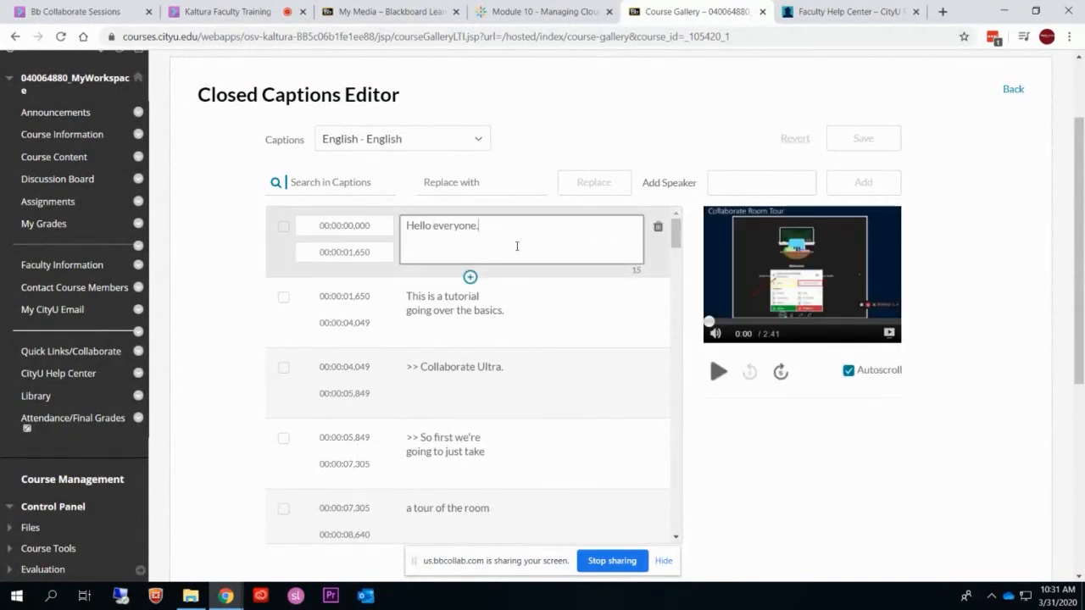
pyautogui.write('Add')
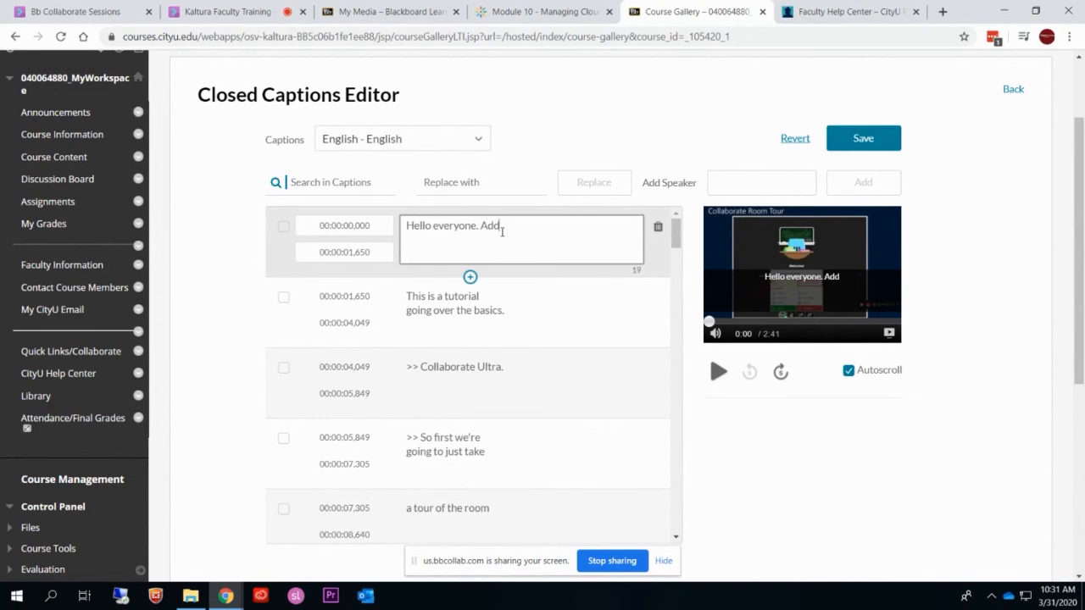
# Insert an extra caption line after the first caption and delete that copied line again.
pyautogui.click(470, 278)
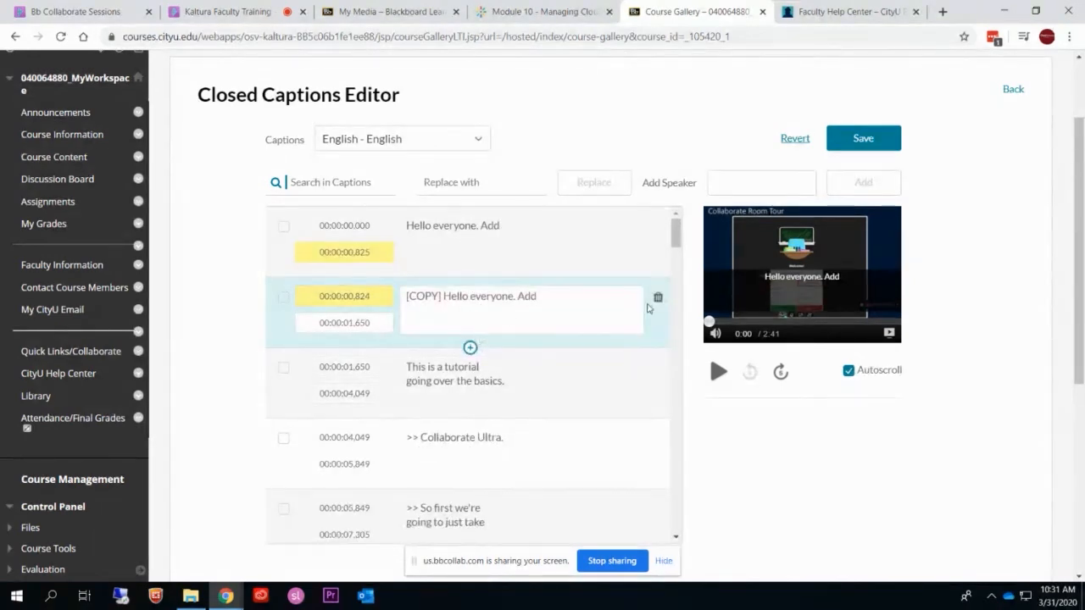
pyautogui.click(659, 299)
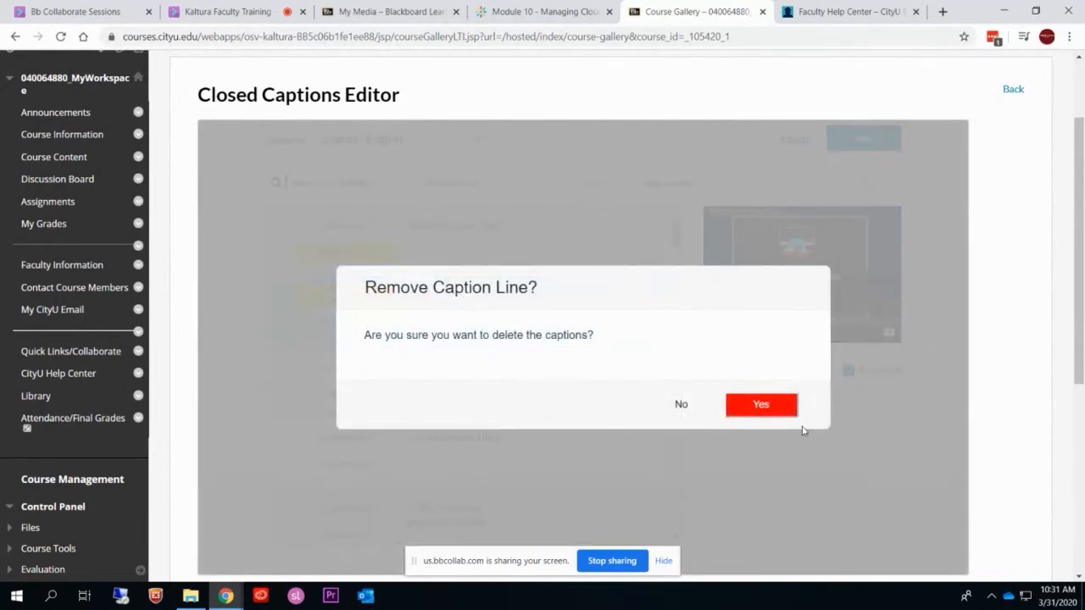
pyautogui.click(770, 413)
# Look further through the captions and leave the Closed Captions Editor without saving the changes.
pyautogui.moveTo(678, 230); pyautogui.dragTo(658, 388)
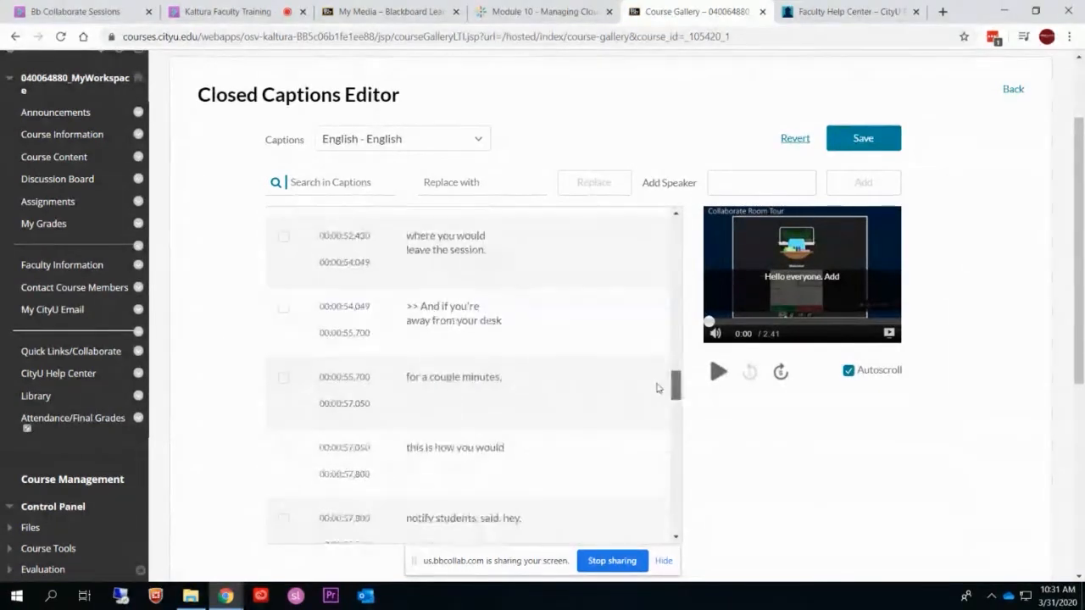
pyautogui.moveTo(1081, 186); pyautogui.dragTo(1079, 132)
pyautogui.click(1014, 192)
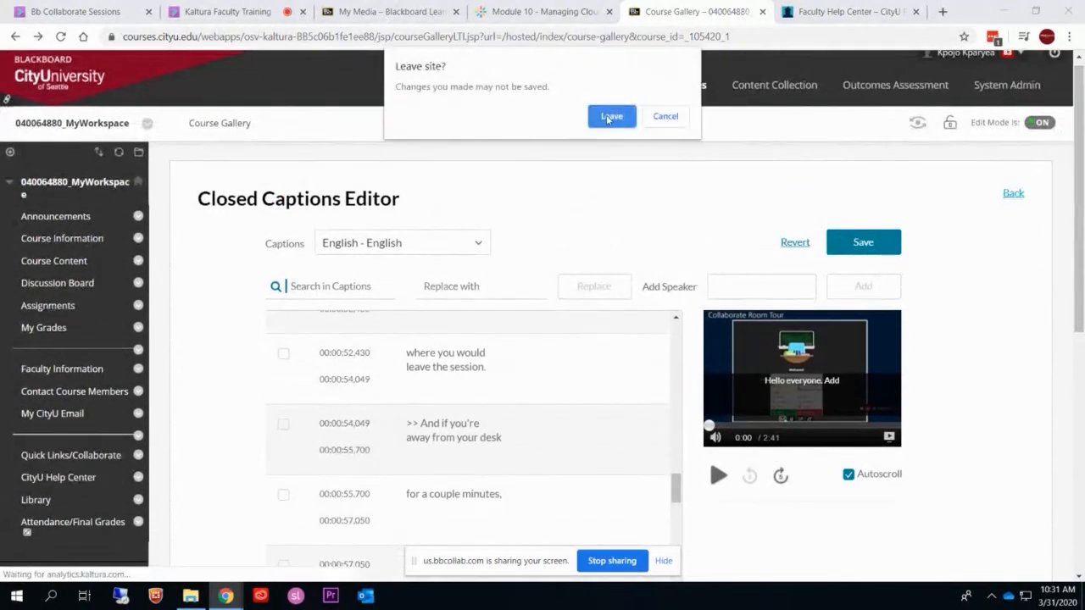
pyautogui.click(612, 117)
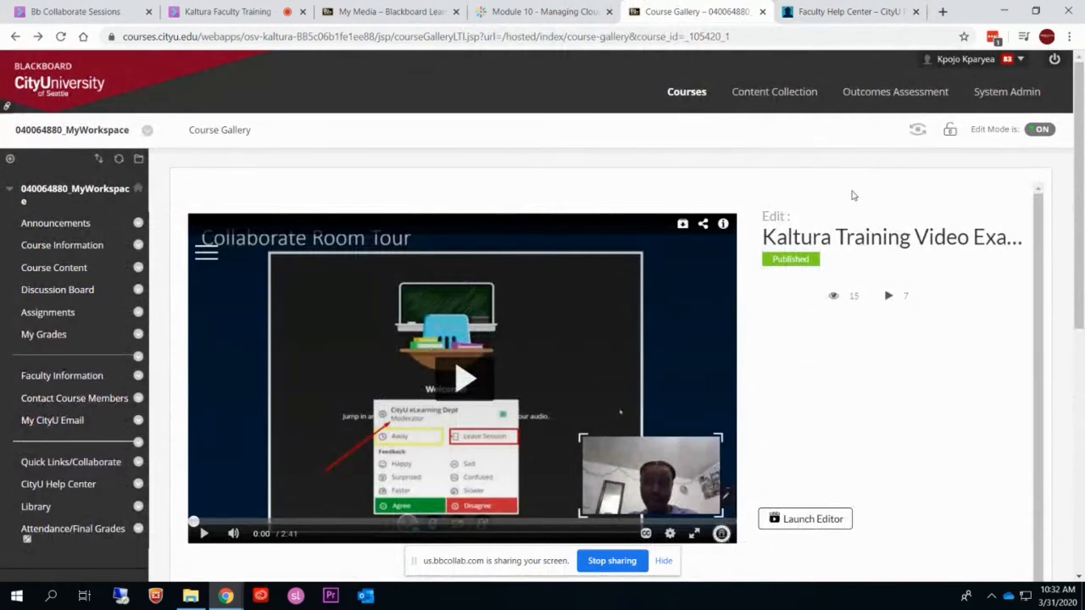
# Switch to the My Media page, launch the editor for Kaltura Training Video Example 2 and open its Quiz section.
pyautogui.click(391, 11)
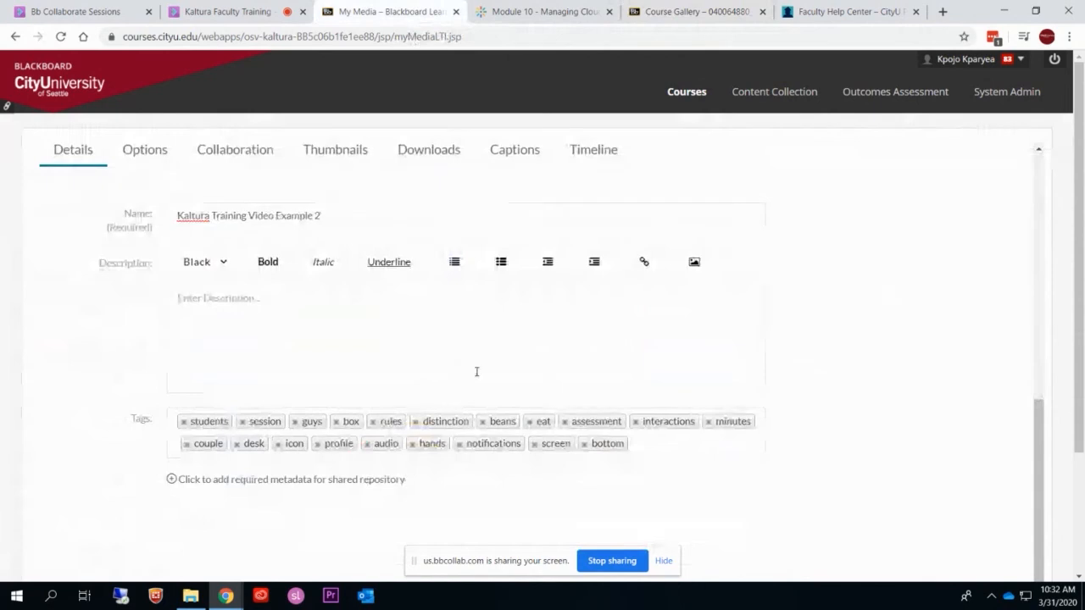
pyautogui.scroll(3, 621, 357)
pyautogui.click(768, 279)
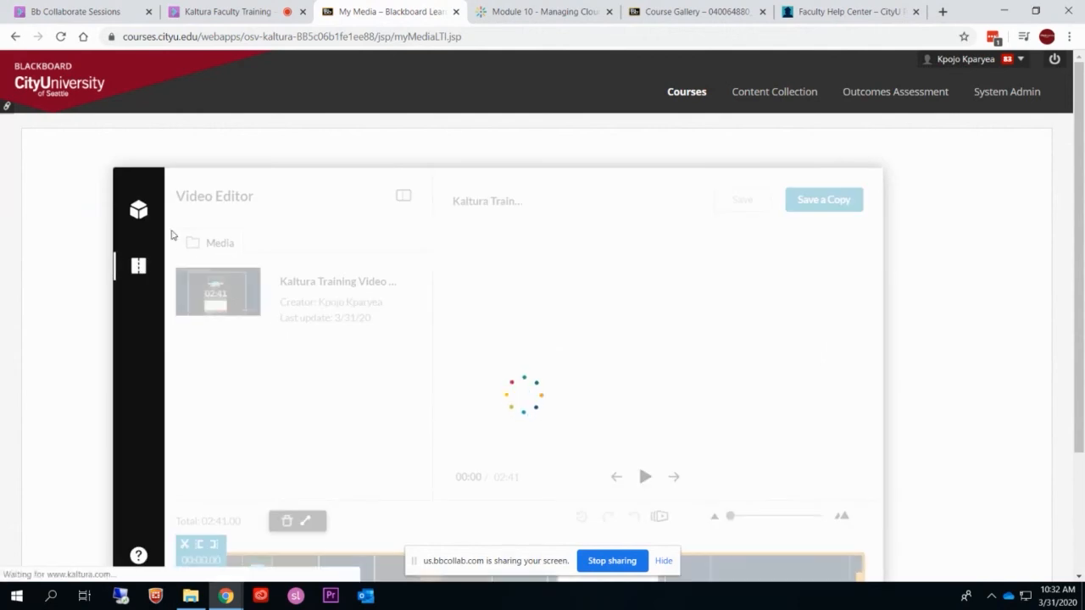
pyautogui.click(139, 212)
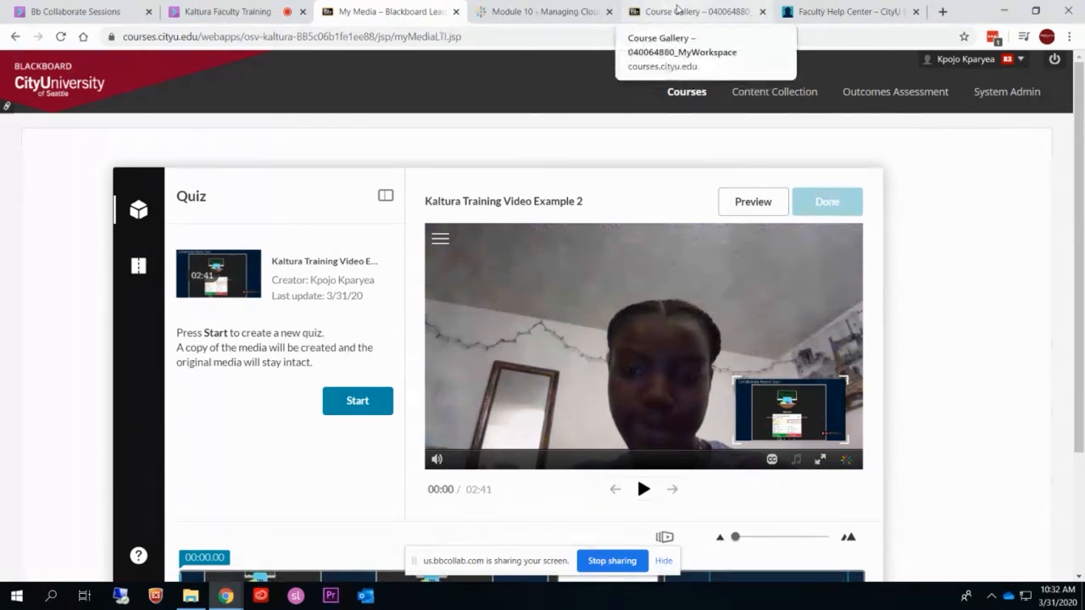
# Return to the course and start adding a Kaltura Video Quiz assessment in Course Content.
pyautogui.click(678, 11)
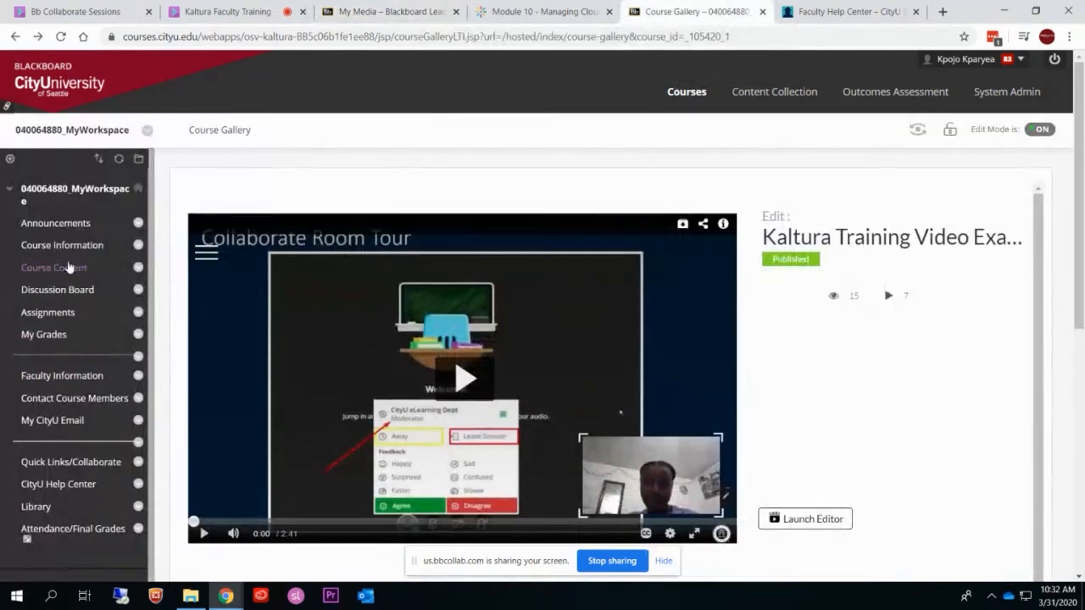
pyautogui.click(35, 265)
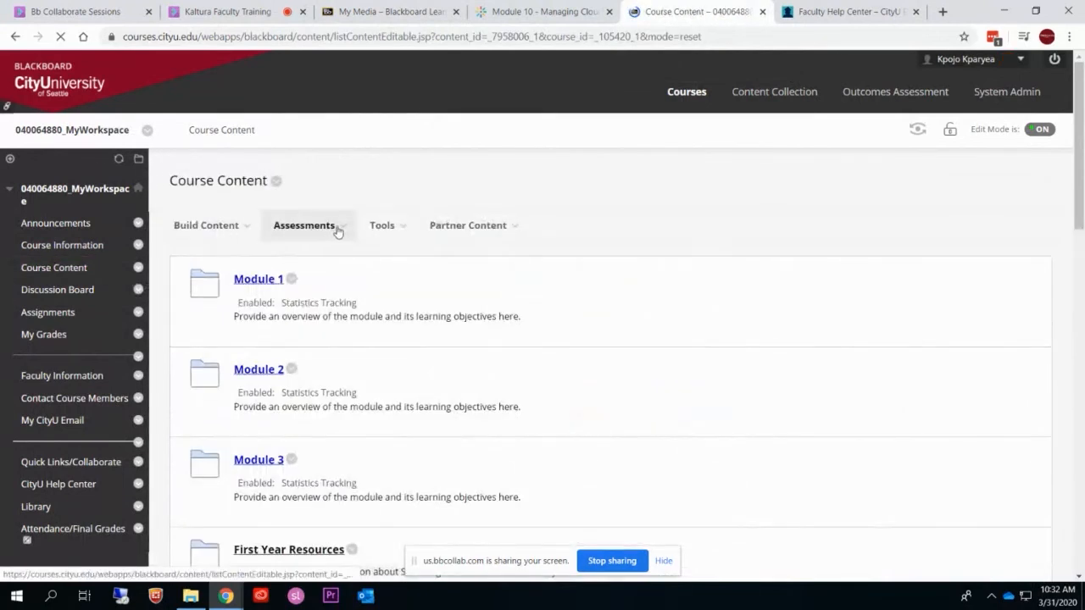
pyautogui.click(342, 227)
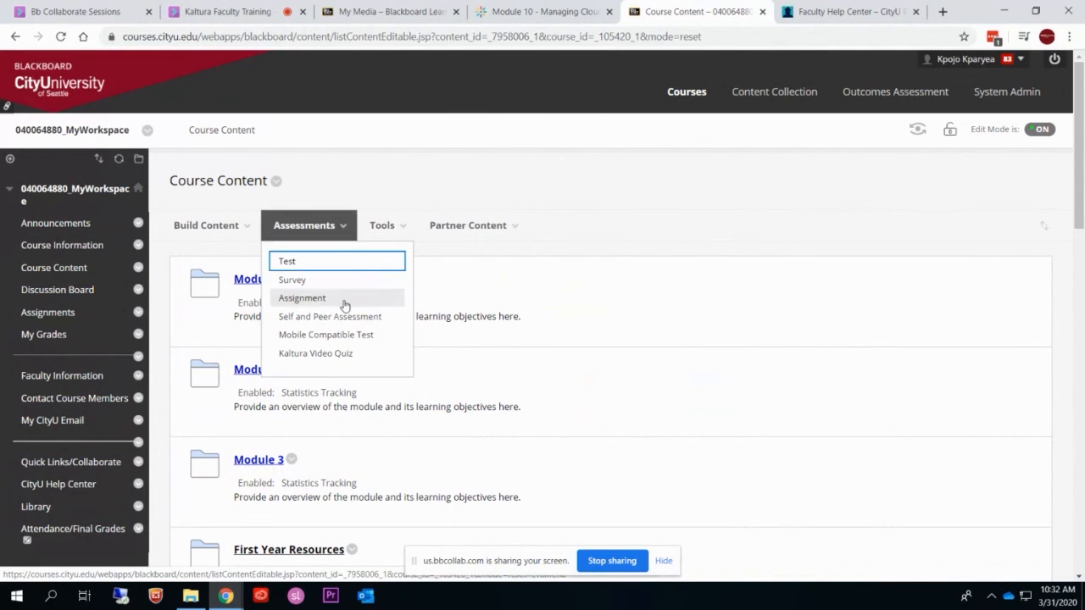
pyautogui.click(316, 353)
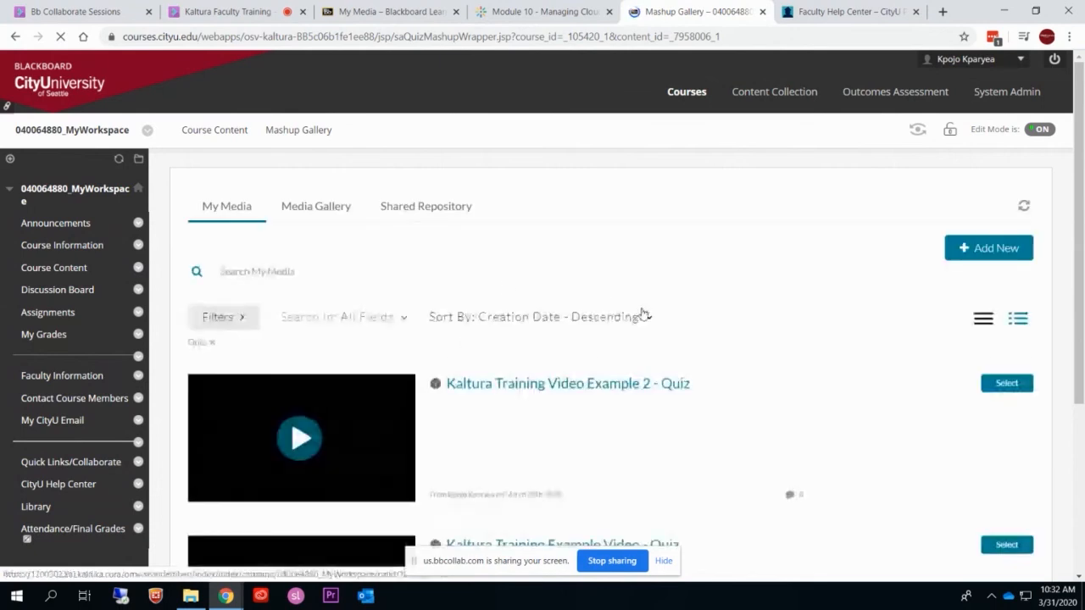
# Browse the quizzes in My Media and select Kaltura Training Video Example 2 - Quiz for the course item.
pyautogui.scroll(-3, 633, 316)
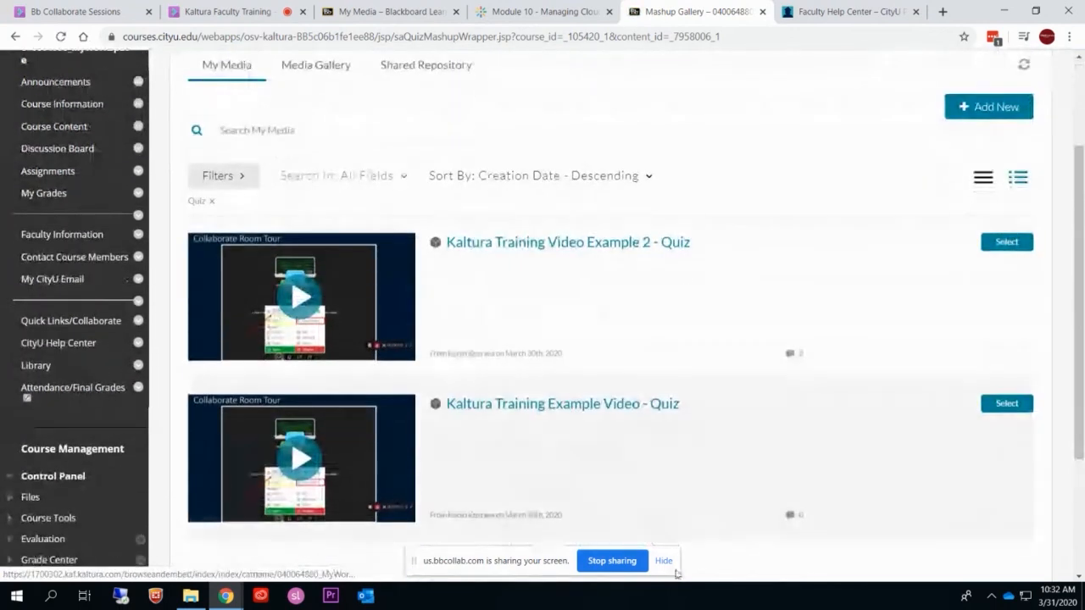
pyautogui.scroll(2, 640, 305)
pyautogui.scroll(-3, 593, 322)
pyautogui.scroll(1, 695, 203)
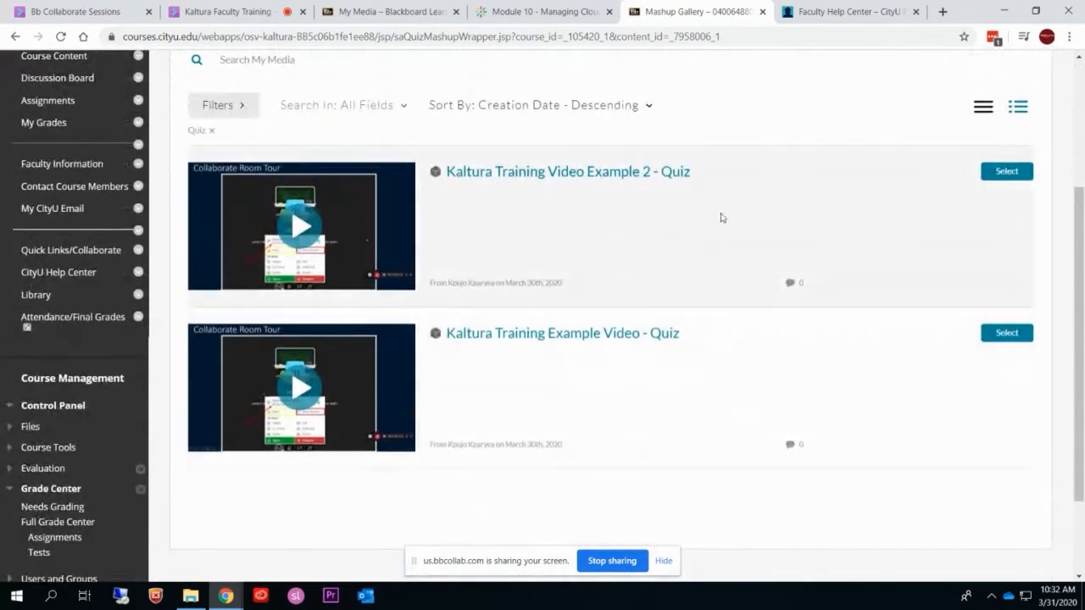
pyautogui.scroll(2, 822, 323)
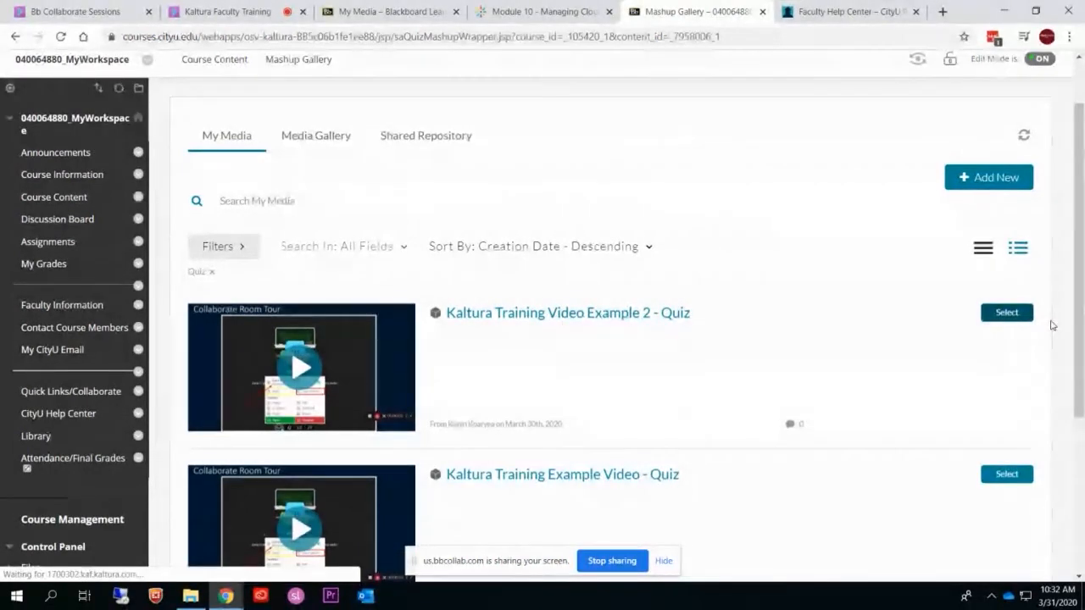
# Review the Create Quiz Item form, including the title, description, availability options, points possible and grade display settings.
pyautogui.click(428, 317)
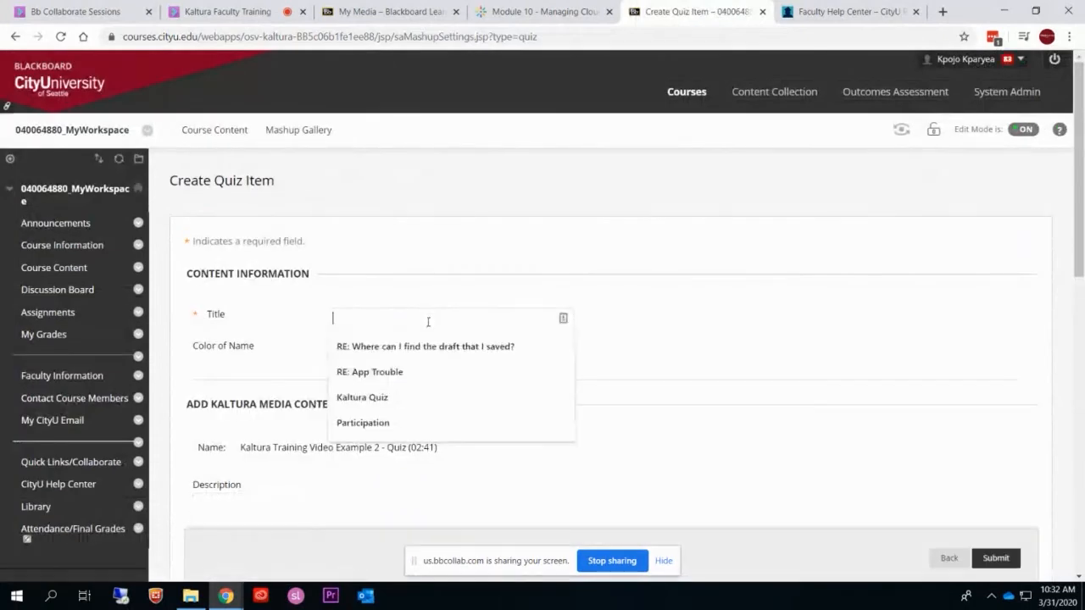
pyautogui.scroll(-3, 649, 334)
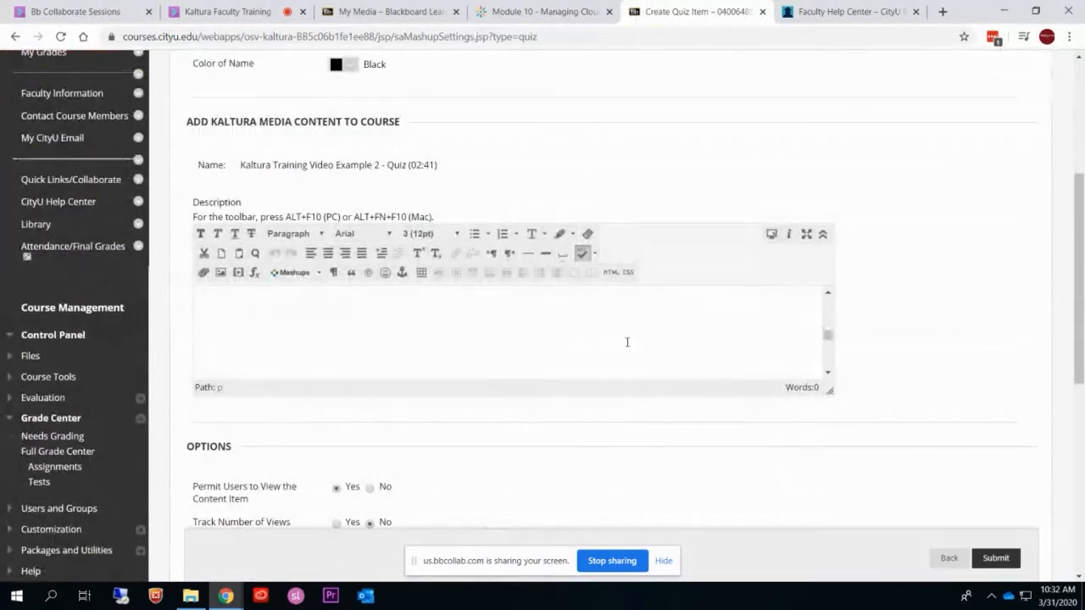
pyautogui.scroll(-5, 928, 330)
pyautogui.click(359, 256)
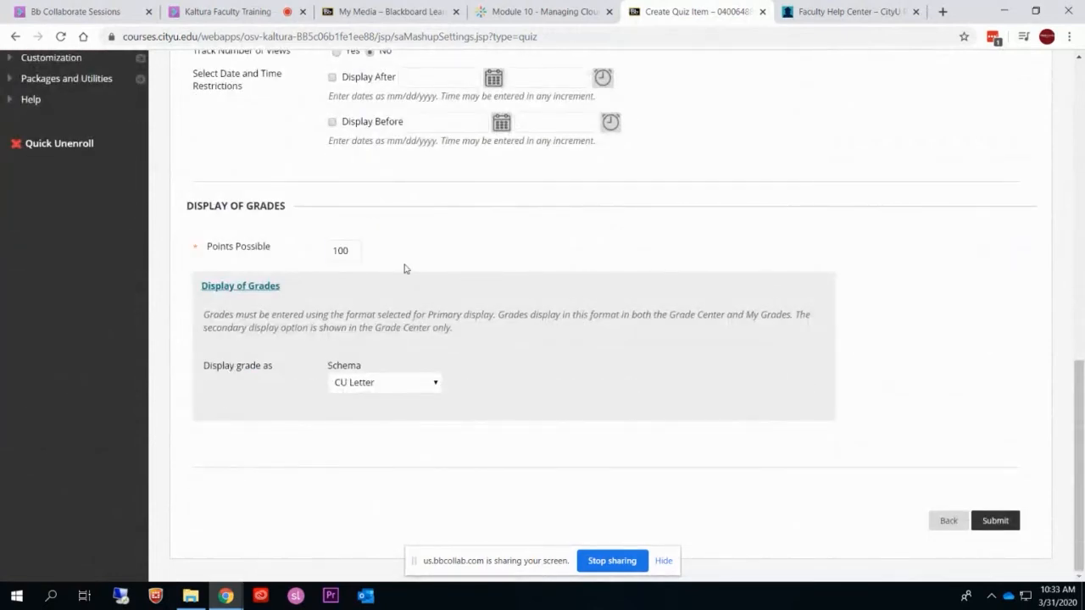
pyautogui.scroll(10, 477, 283)
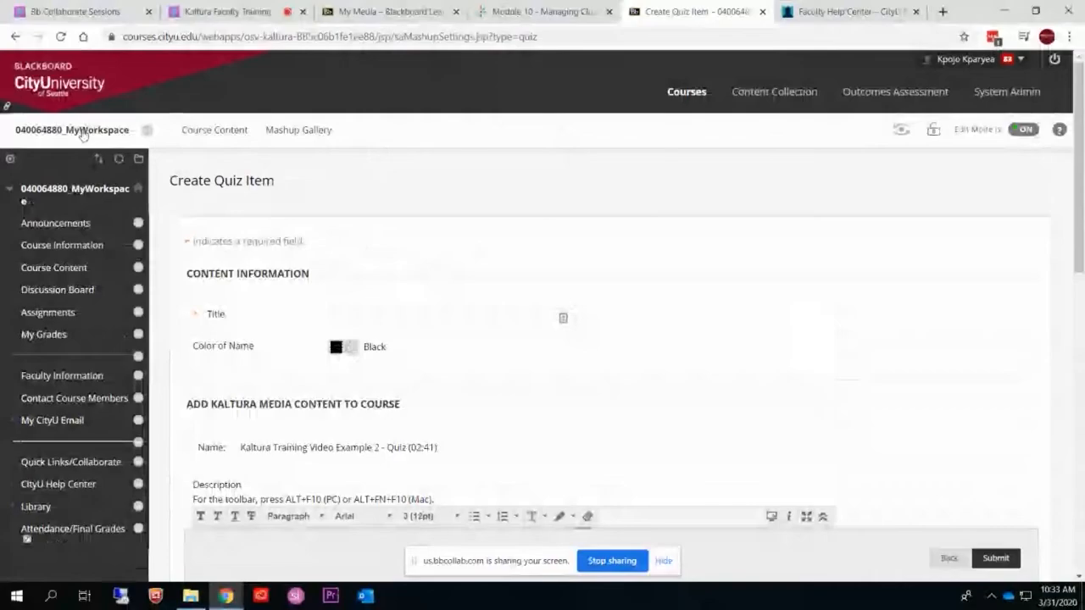